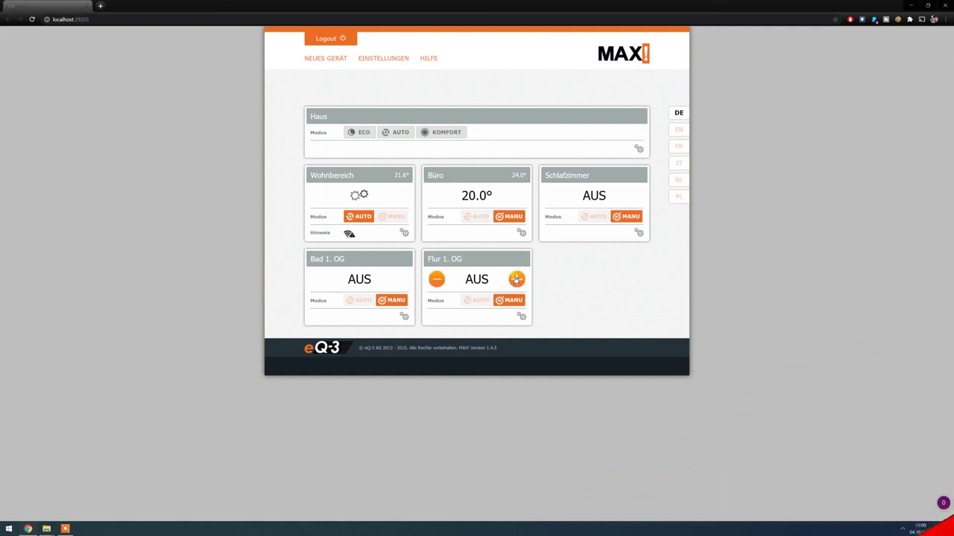
Step: Switch the Wohnbereich room's heating mode to manual (MANU)
{"action": "mouse_move", "coordinate": [345, 195]}
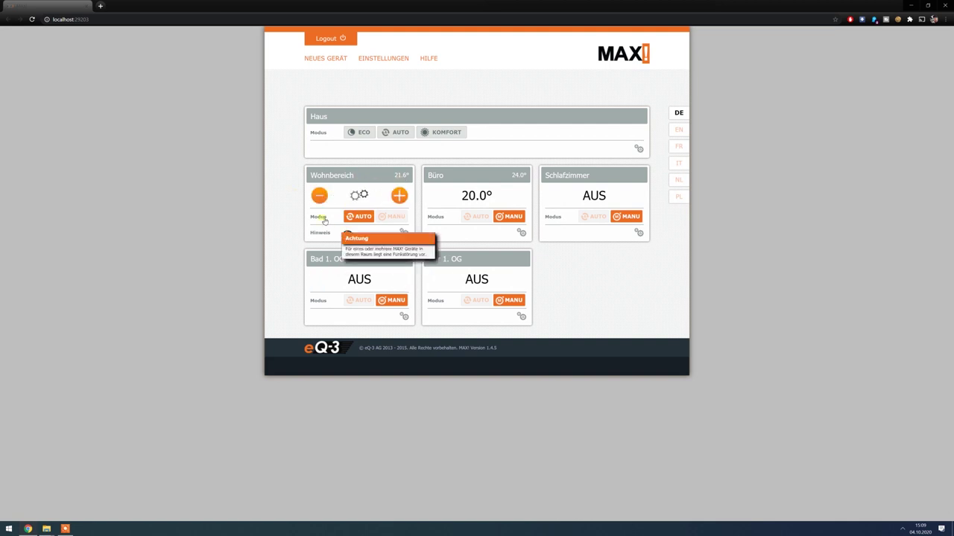
{"action": "mouse_move", "coordinate": [354, 236]}
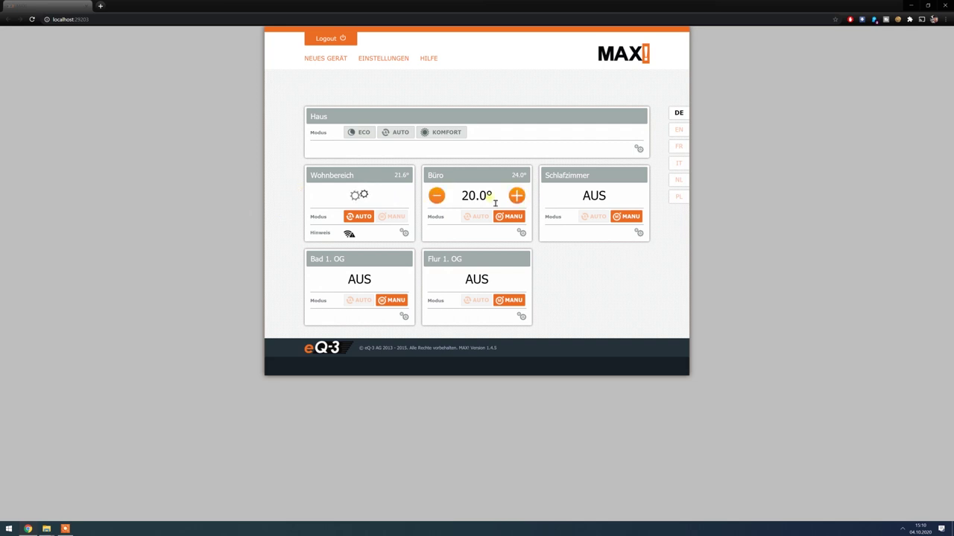
{"action": "left_click", "coordinate": [399, 217]}
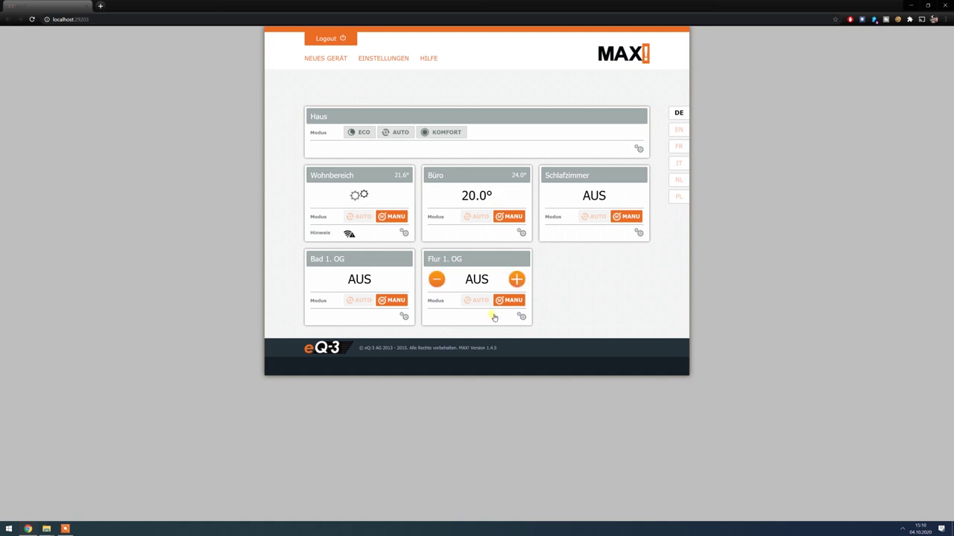
{"action": "mouse_move", "coordinate": [620, 201]}
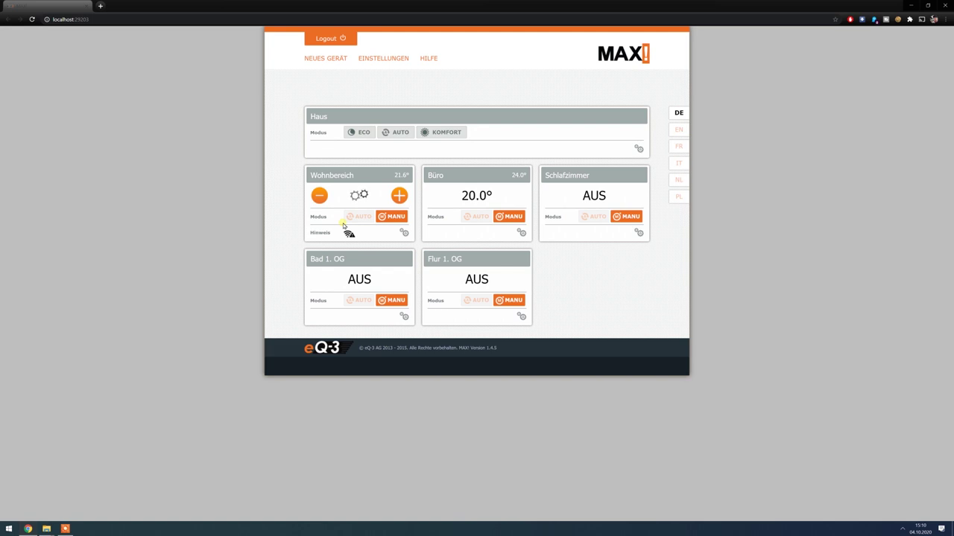
Step: Open Home Assistant at 192.168.5.50:8123 and start configuring the user interface of the Start dashboard
{"action": "left_click", "coordinate": [118, 19]}
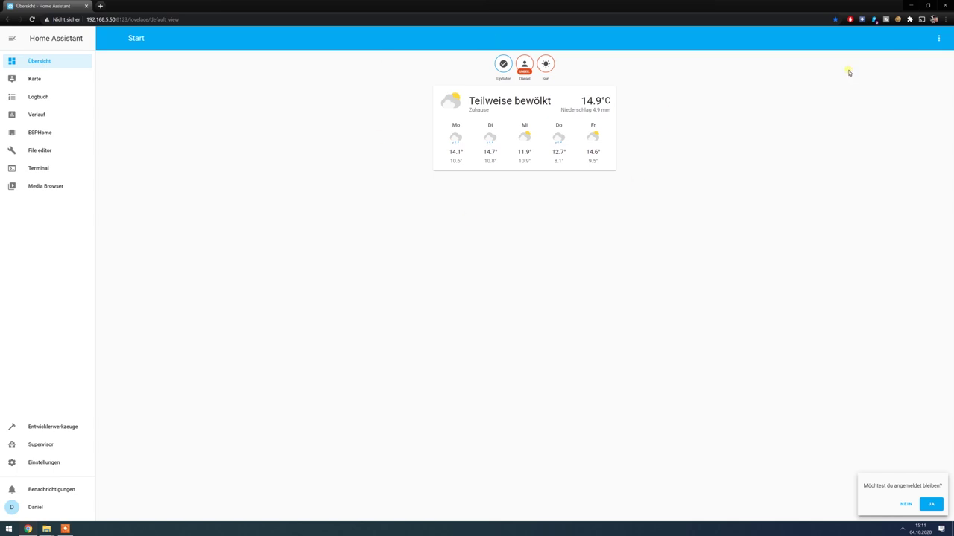
{"action": "left_click", "coordinate": [938, 38]}
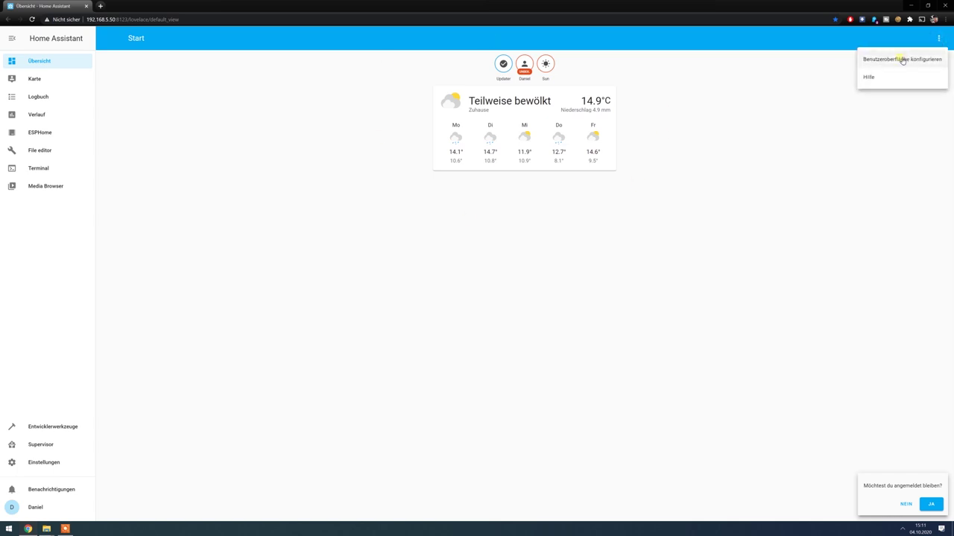
{"action": "left_click", "coordinate": [902, 60]}
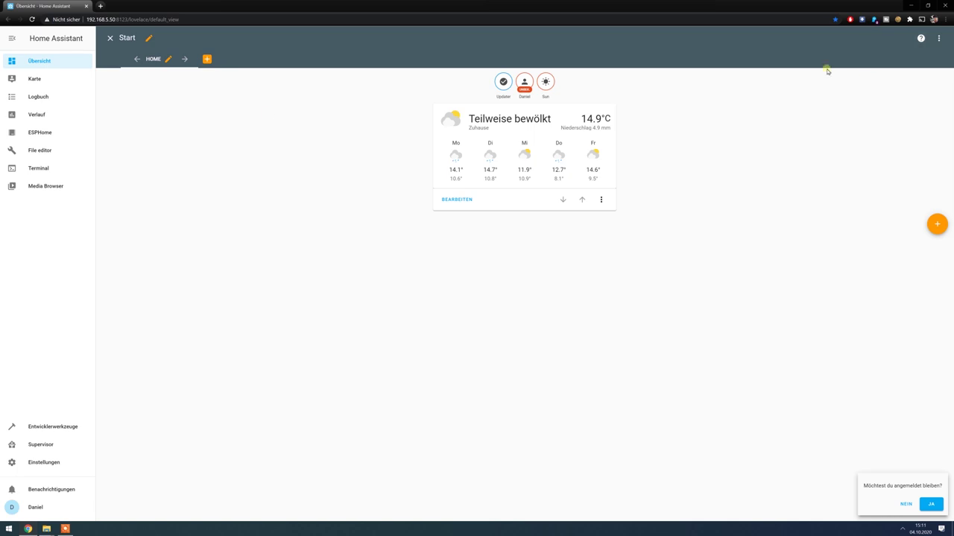
Step: Create a new dashboard view titled "Heizung" and begin its symbol name with "mdi:"
{"action": "left_click", "coordinate": [207, 59]}
{"action": "left_click", "coordinate": [408, 237]}
{"action": "type", "text": "Heizung"}
{"action": "left_click", "coordinate": [411, 248]}
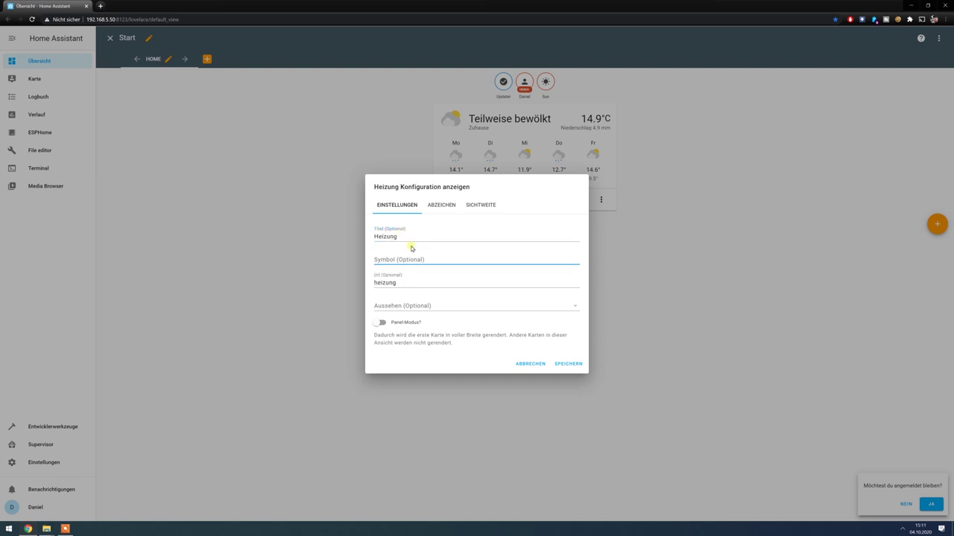
{"action": "type", "text": "mdi:"}
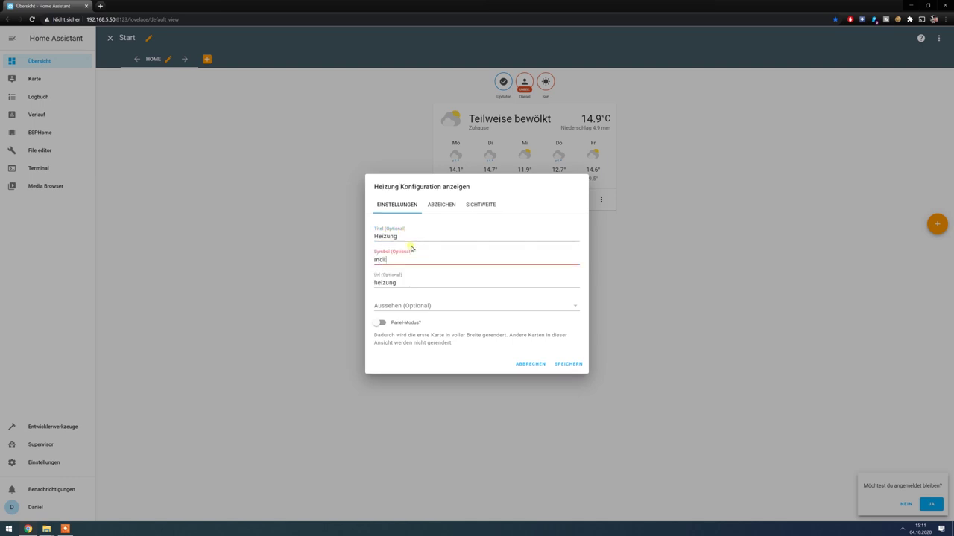
Step: Search materialdesignicons.com for "heat" and copy the name of the radiator icon
{"action": "left_click", "coordinate": [100, 6]}
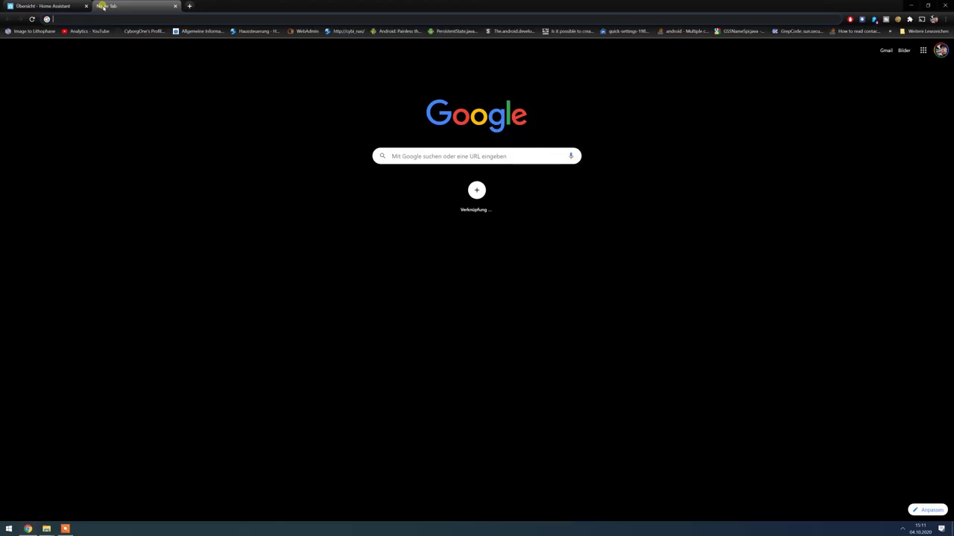
{"action": "type", "text": "mate"}
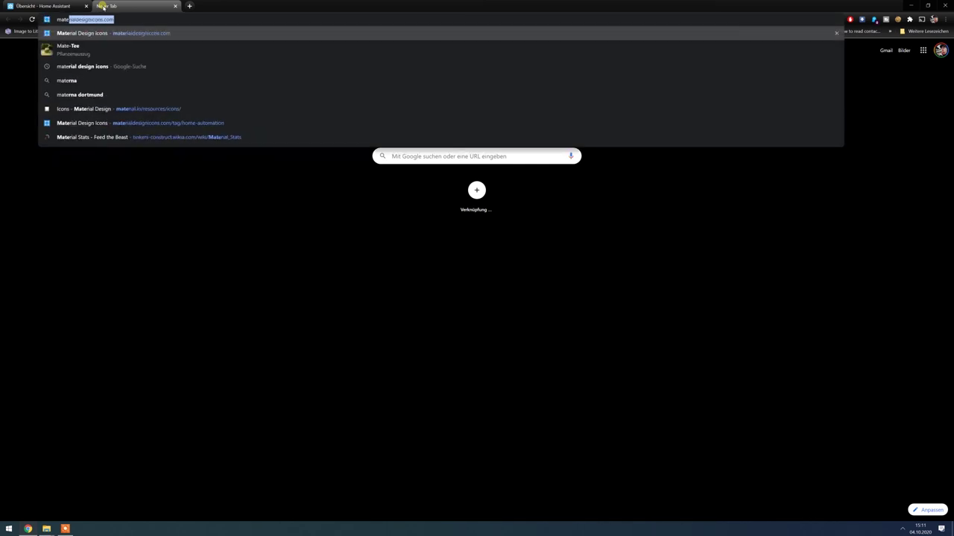
{"action": "key", "text": "Return"}
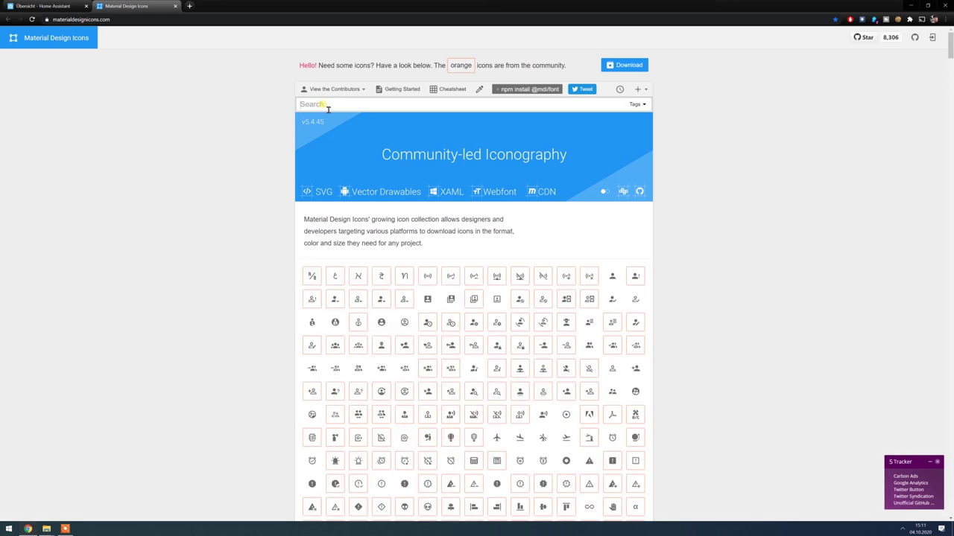
{"action": "type", "text": "heat"}
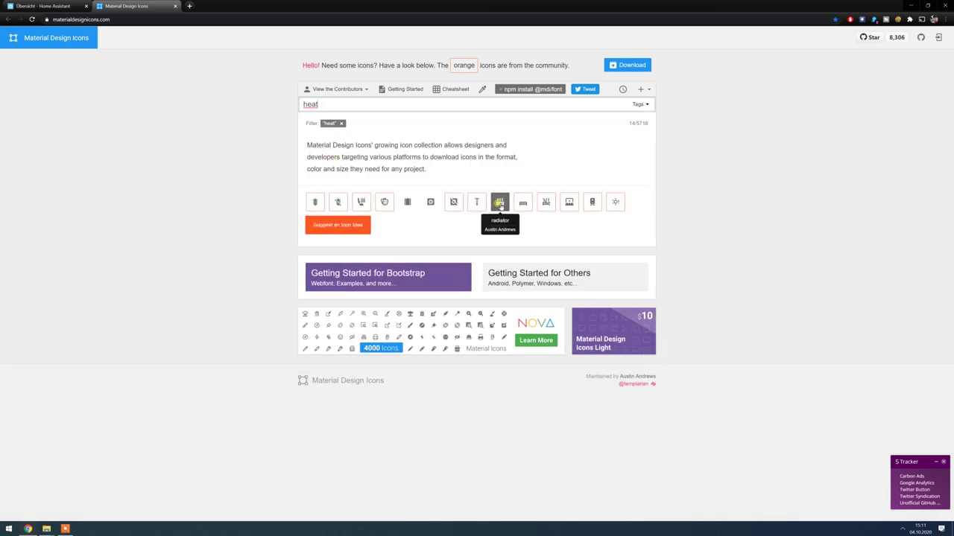
{"action": "left_click", "coordinate": [499, 202]}
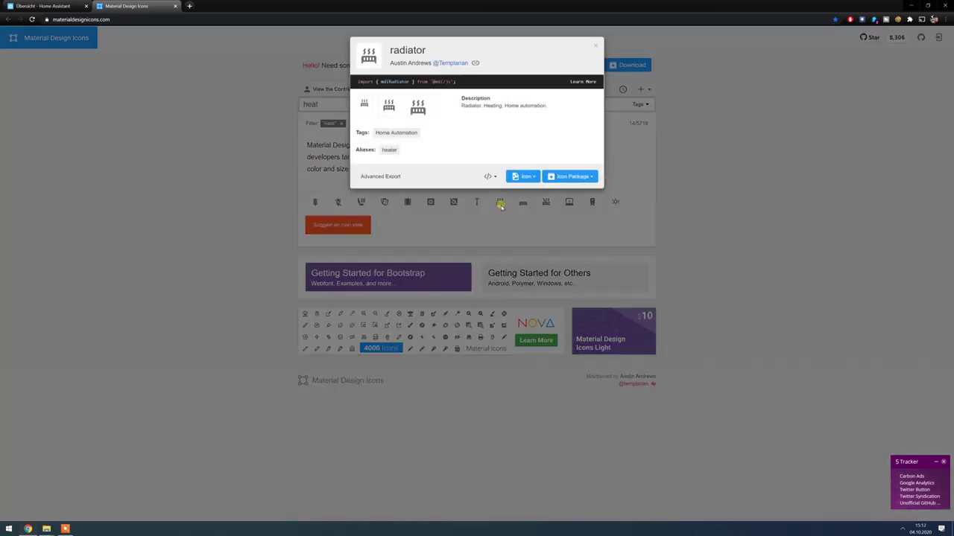
{"action": "left_click_drag", "start_coordinate": [427, 52], "coordinate": [386, 52]}
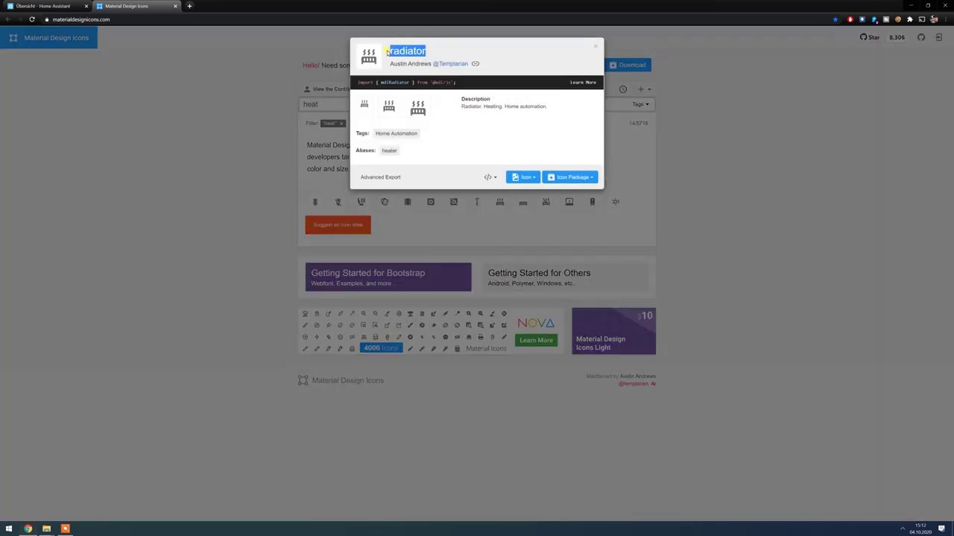
{"action": "key", "text": "ctrl+c"}
Step: Return to Home Assistant, complete the Heizung view's symbol as mdi:radiator and save the view, leaving dashboard editing
{"action": "key", "text": "ctrl+Tab"}
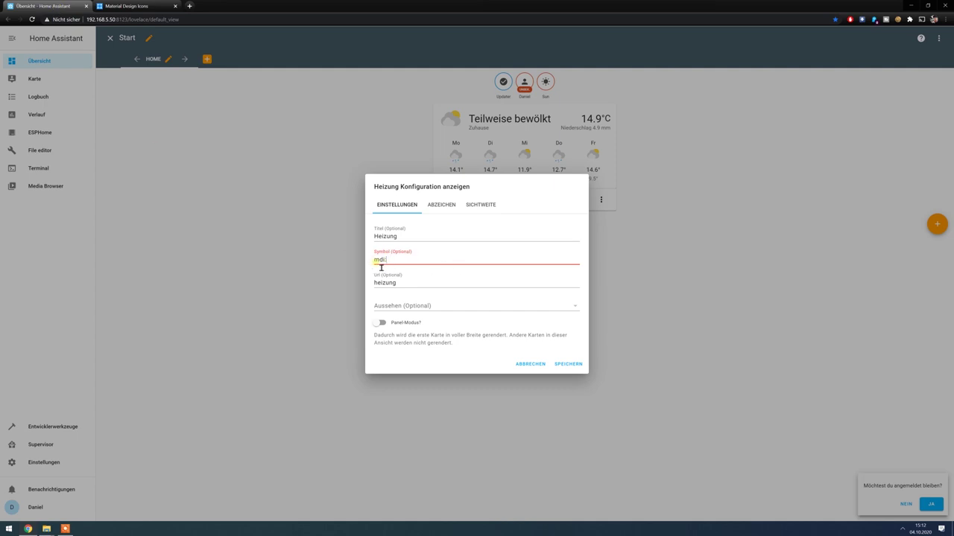
{"action": "key", "text": "ctrl+v"}
{"action": "left_click", "coordinate": [567, 364]}
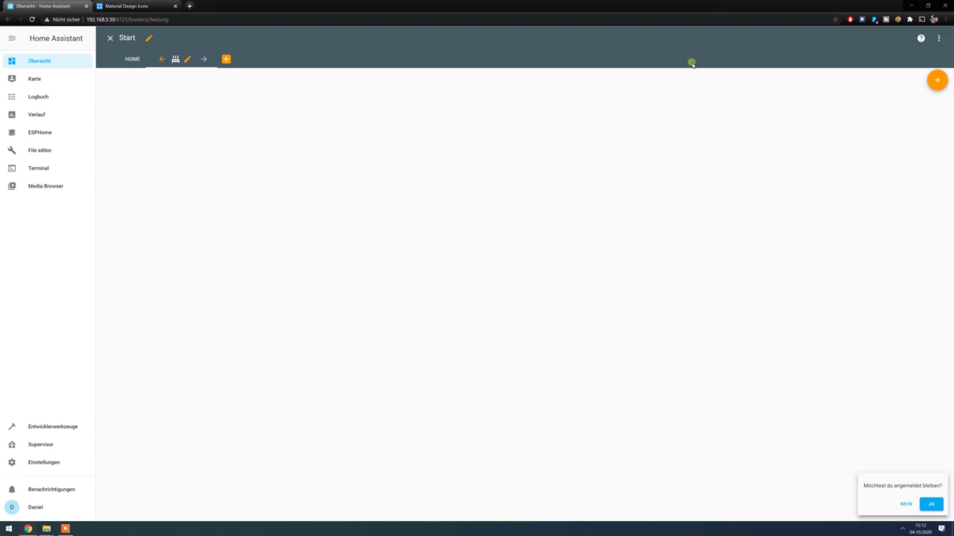
{"action": "left_click", "coordinate": [108, 41]}
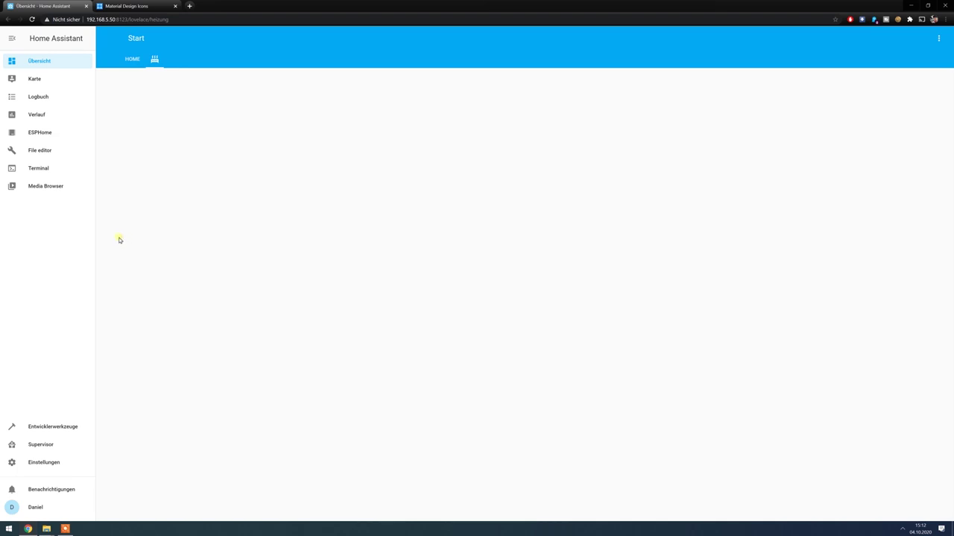
Step: Open configuration.yaml from the config folder in the File editor
{"action": "left_click", "coordinate": [41, 153]}
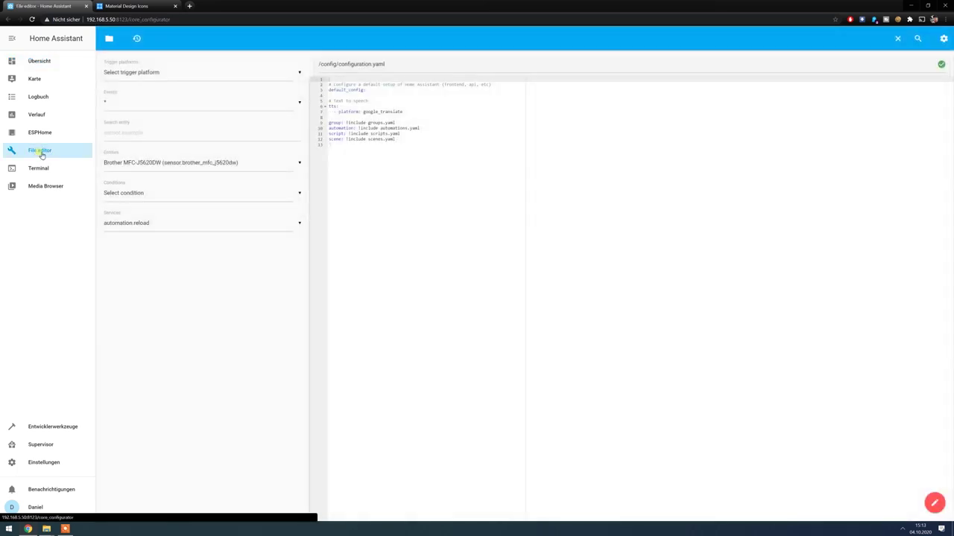
{"action": "left_click", "coordinate": [109, 40]}
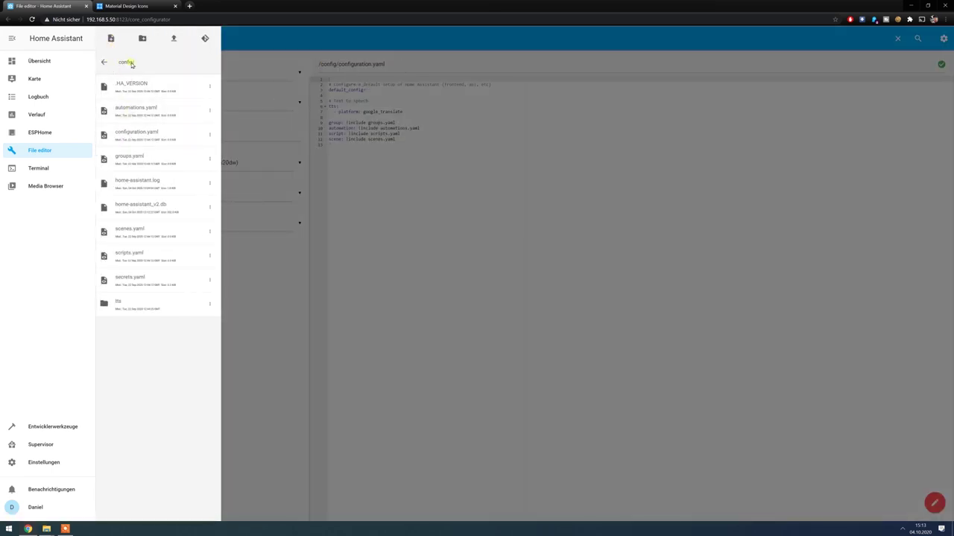
{"action": "left_click", "coordinate": [146, 137]}
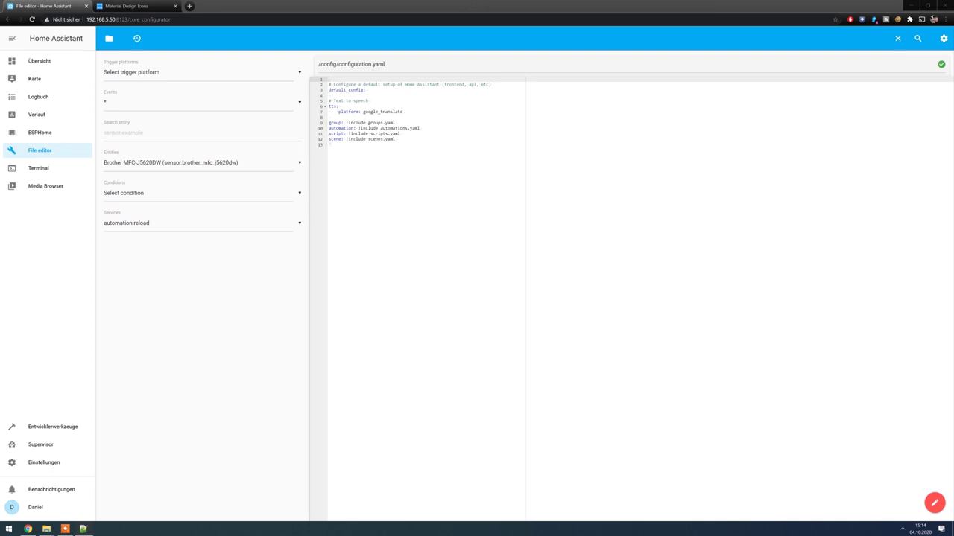
Step: Add a "#Heizung" comment line at the end of configuration.yaml, below the scene include
{"action": "left_click", "coordinate": [388, 164]}
{"action": "key", "text": "Return"}
{"action": "type", "text": "#Icons:"}
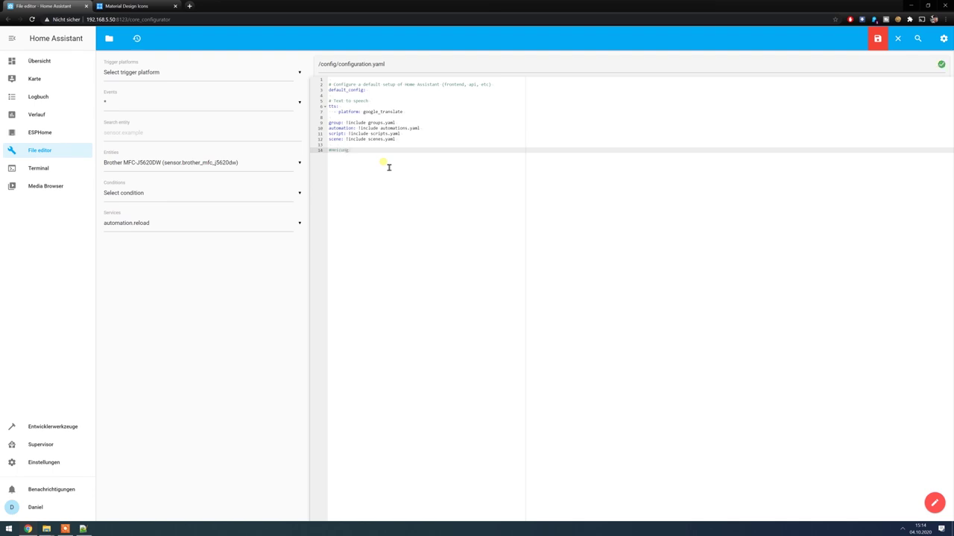
{"action": "key", "text": "Return"}
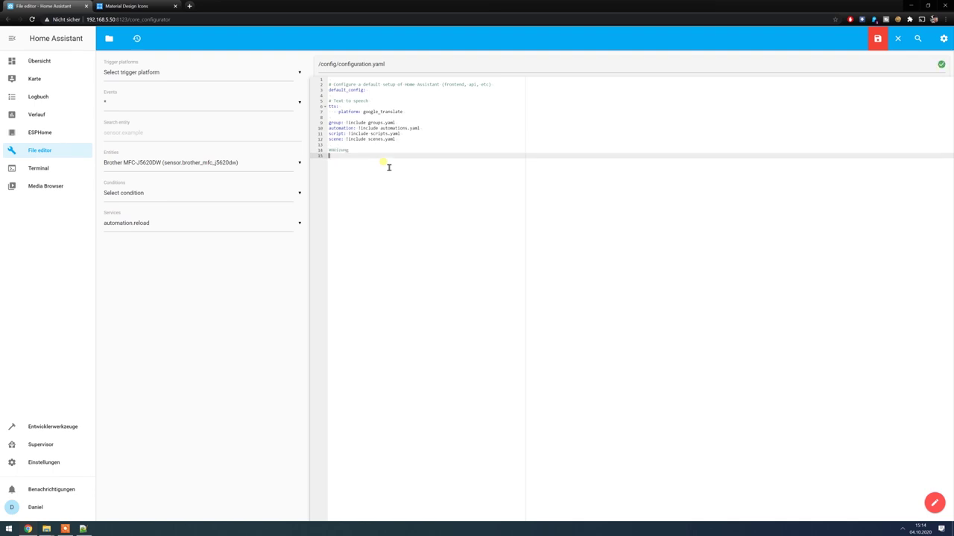
Step: Add a "maxcube:" entry below the comment with an indented "gateways:" key beneath it
{"action": "type", "text": "cl"}
{"action": "type", "text": "xcub"}
{"action": "type", "text": "e:"}
{"action": "key", "text": "Return"}
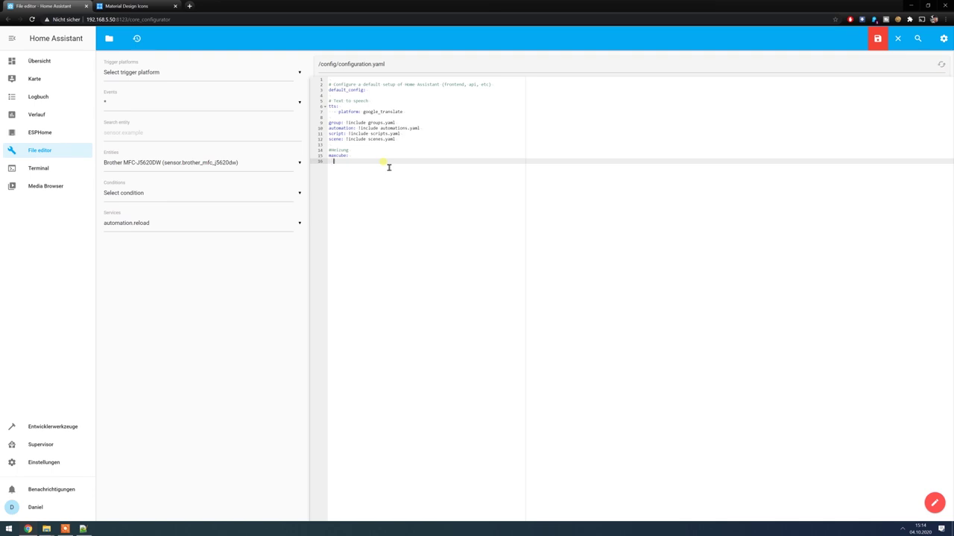
{"action": "type", "text": "gateways:"}
{"action": "key", "text": "Return"}
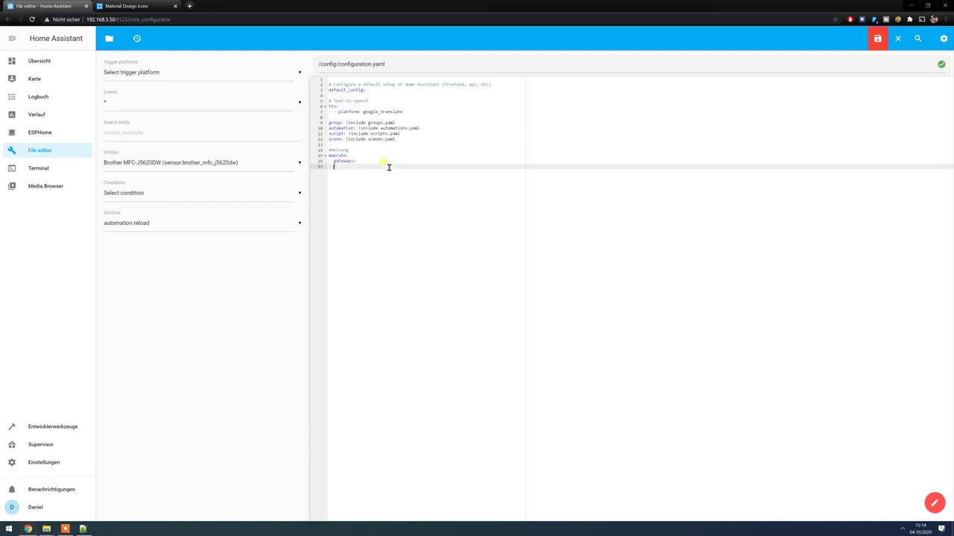
{"action": "left_click", "coordinate": [332, 158]}
{"action": "key", "text": "shift+End"}
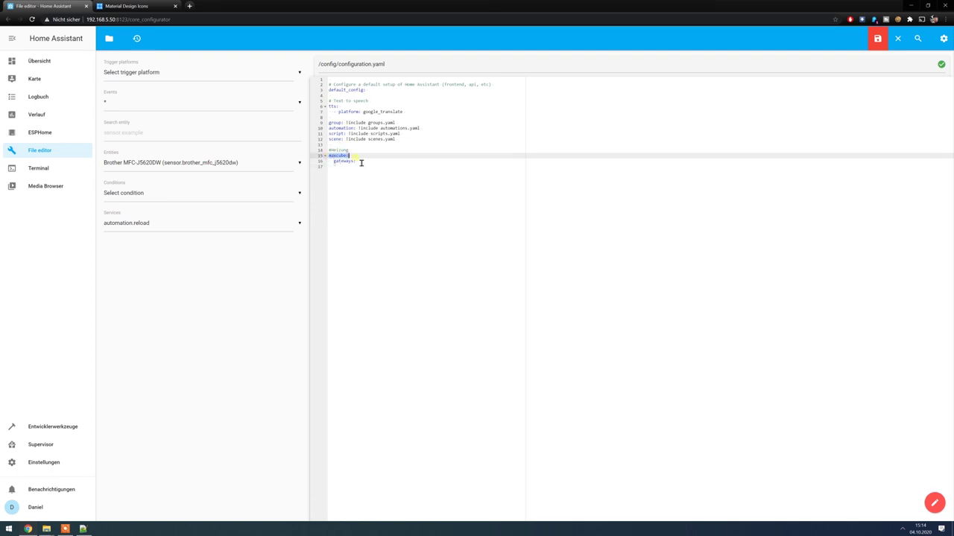
{"action": "left_click", "coordinate": [333, 165]}
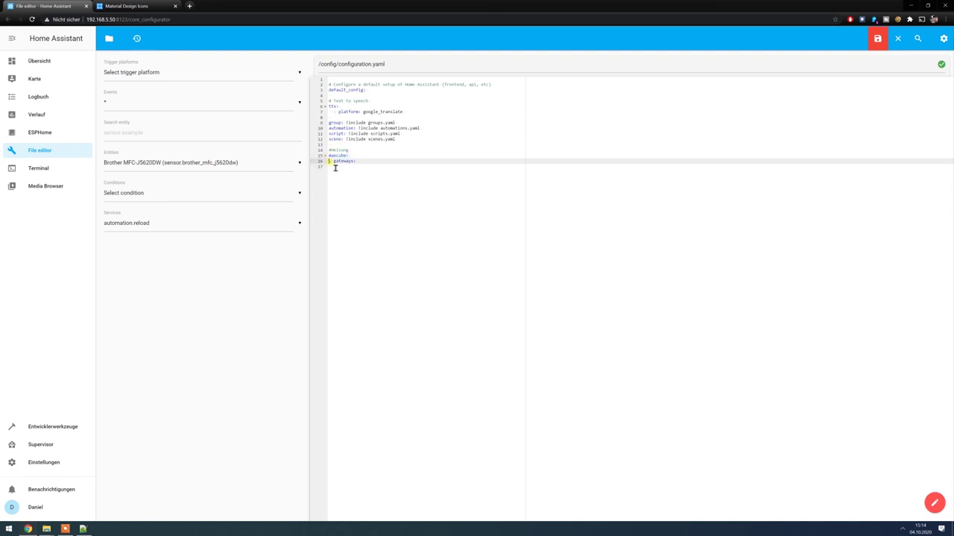
{"action": "left_click_drag", "start_coordinate": [335, 168], "coordinate": [365, 167]}
Step: Add an indented list item "- host: 192.168.5.66" under gateways
{"action": "left_click", "coordinate": [378, 166]}
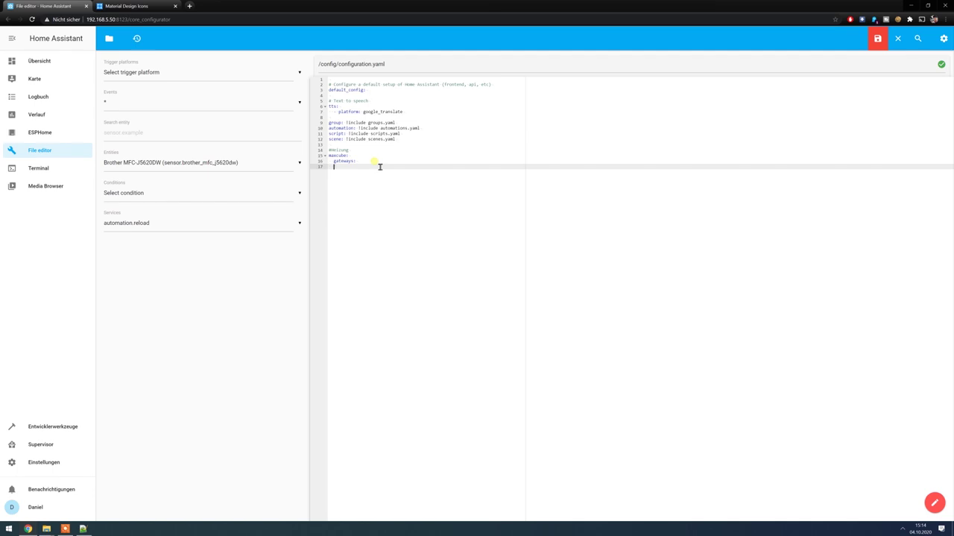
{"action": "key", "text": "Tab"}
{"action": "key", "text": "Tab"}
{"action": "type", "text": "- host:"}
{"action": "type", "text": "192.168.5.60"}
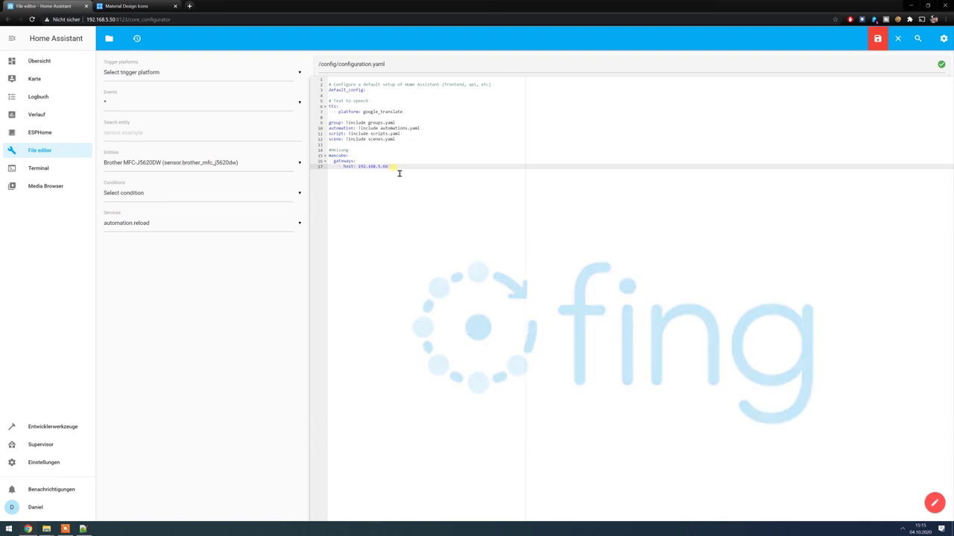
{"action": "key", "text": "Return"}
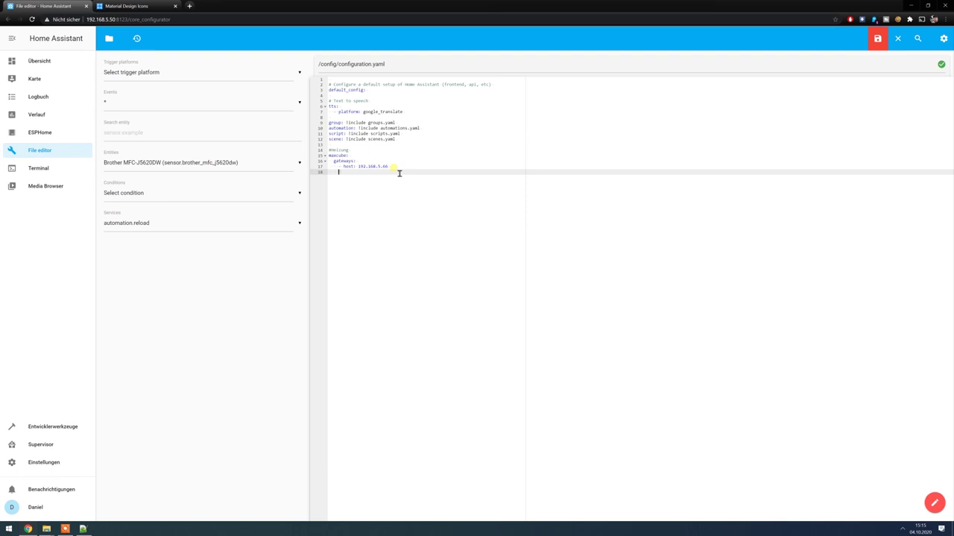
Step: Add "port: 62910" and "scan_interval: 60" aligned under the host entry, and save configuration.yaml
{"action": "key", "text": "Tab"}
{"action": "type", "text": "port: 62910"}
{"action": "key", "text": "Return"}
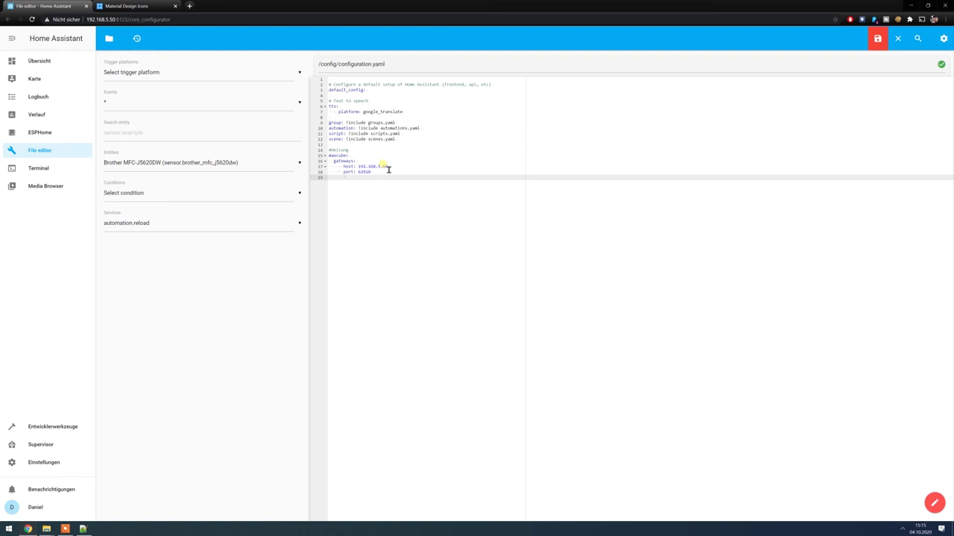
{"action": "type", "text": "scan_interval:"}
{"action": "type", "text": "60"}
{"action": "left_click", "coordinate": [878, 40]}
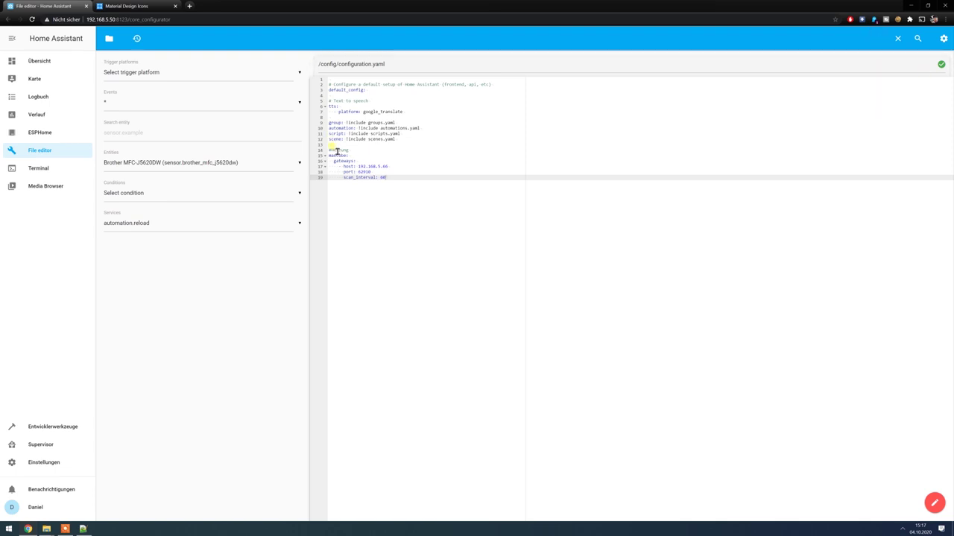
{"action": "left_click_drag", "start_coordinate": [337, 152], "coordinate": [397, 197]}
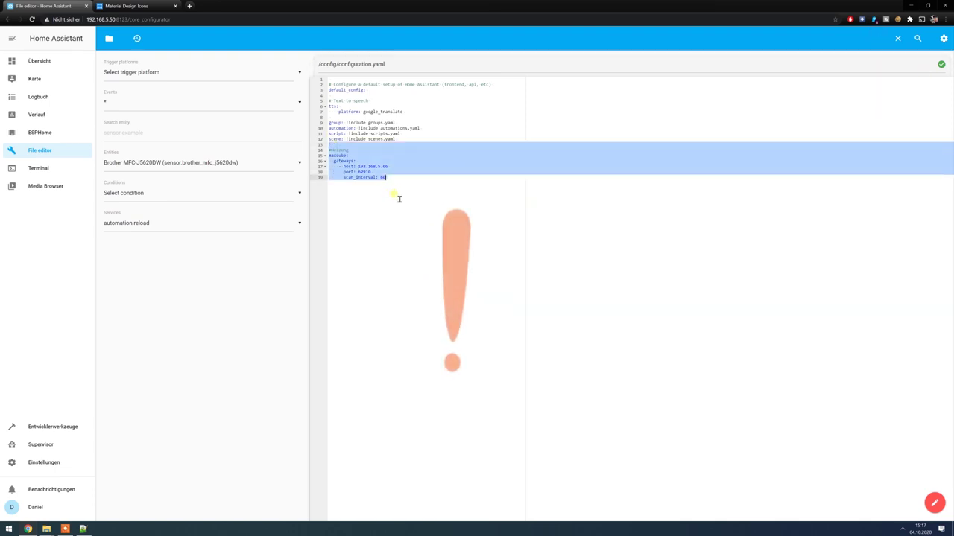
{"action": "left_click", "coordinate": [337, 161]}
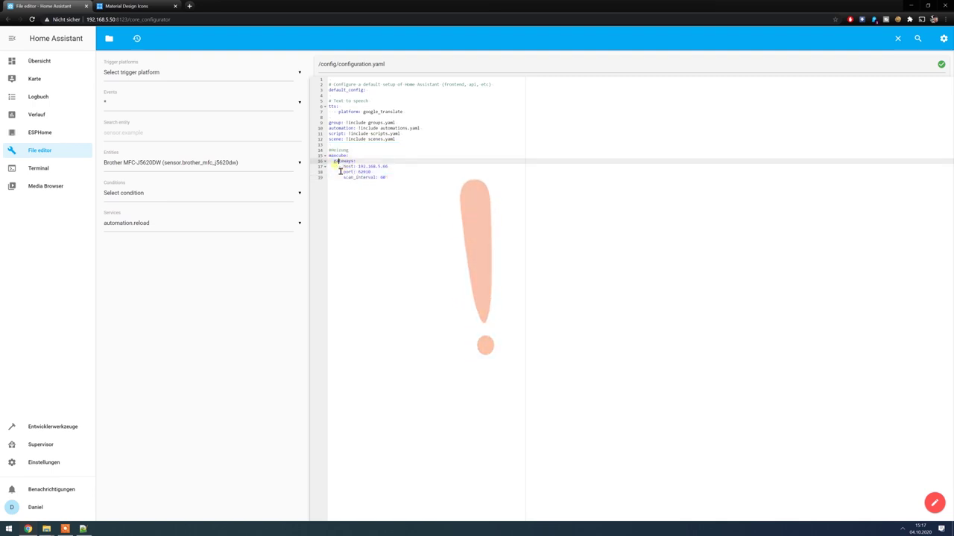
{"action": "left_click_drag", "start_coordinate": [334, 161], "coordinate": [329, 161]}
{"action": "left_click", "coordinate": [423, 153]}
{"action": "key", "text": "Down"}
{"action": "key", "text": "Down"}
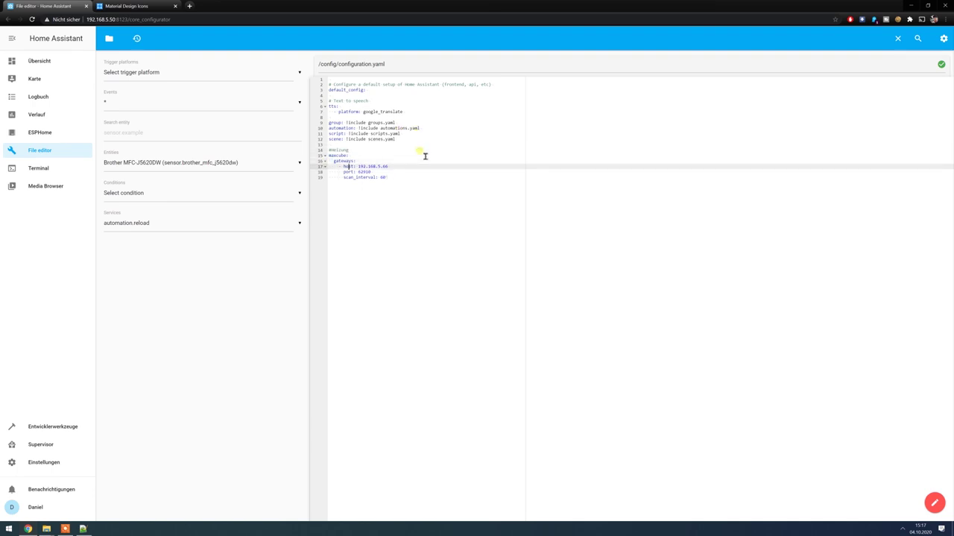
Step: Try removing the dash and extra indentation before the host line under gateways, then restore them
{"action": "key", "text": "Delete"}
{"action": "key", "text": "Delete"}
{"action": "key", "text": "Delete"}
{"action": "key", "text": "Delete"}
{"action": "left_click", "coordinate": [423, 151]}
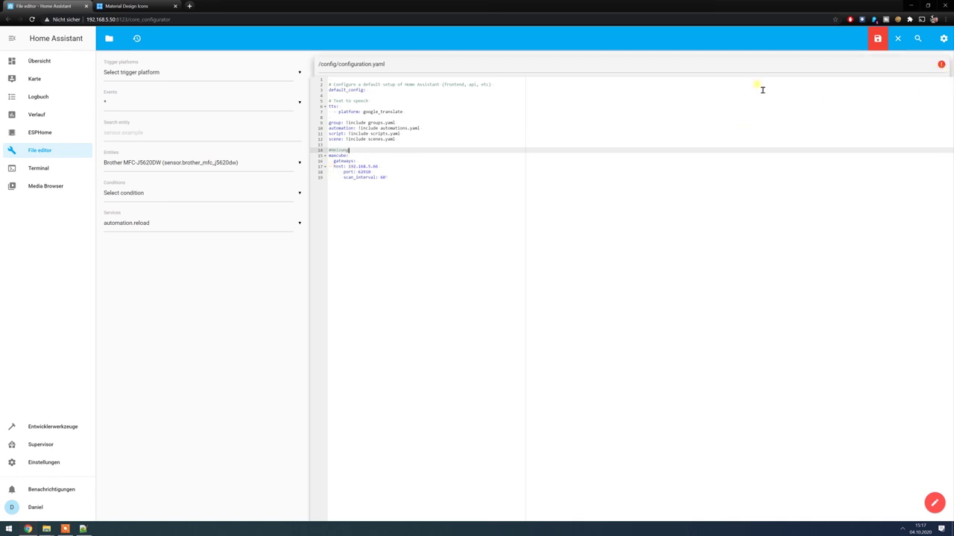
{"action": "left_click", "coordinate": [328, 167]}
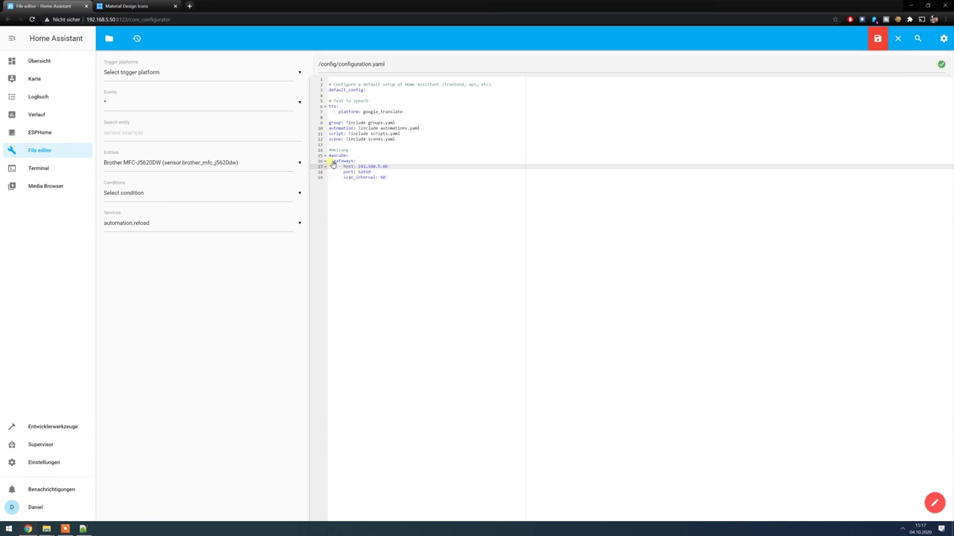
Step: Review the indentation of the maxcube block's gateways, host, port and scan_interval lines and save configuration.yaml
{"action": "left_click", "coordinate": [331, 163]}
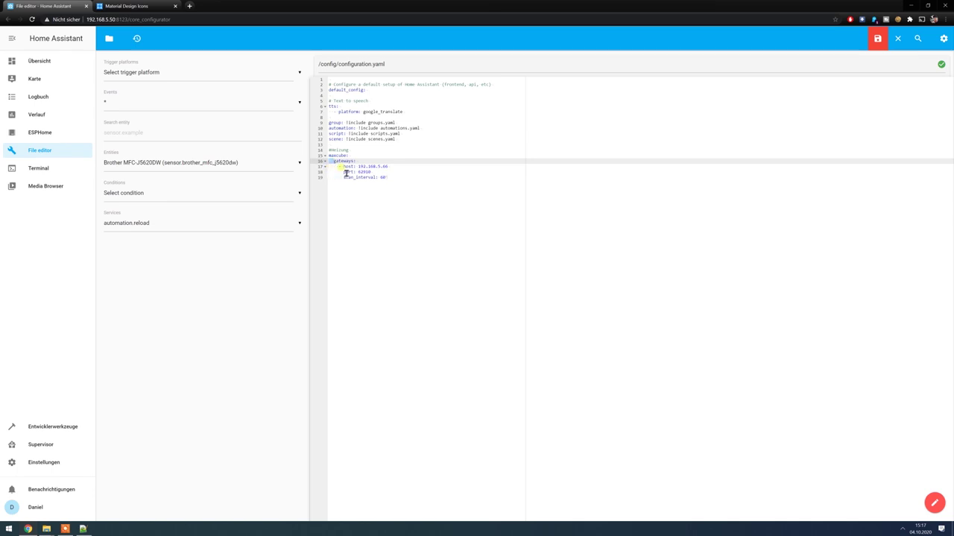
{"action": "left_click", "coordinate": [347, 172]}
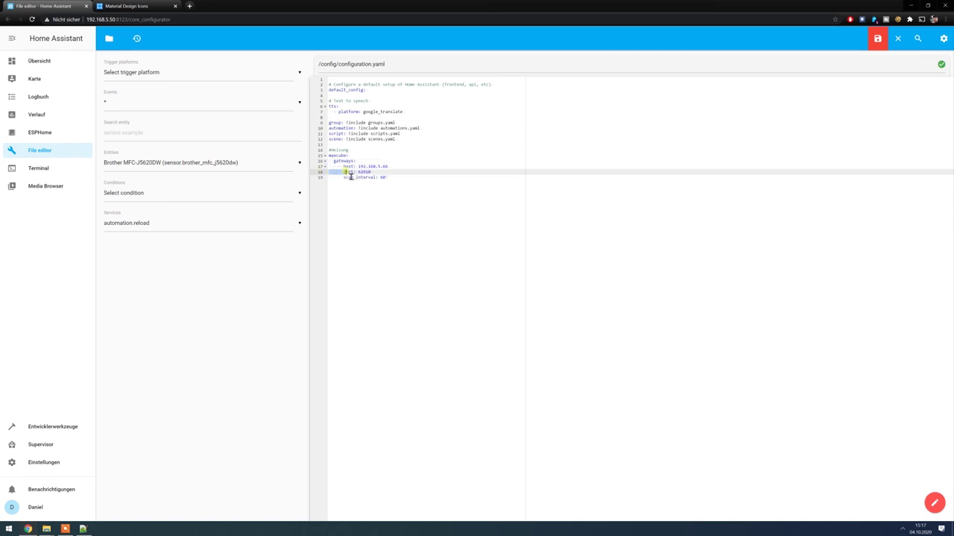
{"action": "left_click", "coordinate": [344, 173]}
{"action": "triple_click", "coordinate": [337, 156]}
{"action": "left_click_drag", "start_coordinate": [342, 168], "coordinate": [399, 186]}
{"action": "left_click", "coordinate": [395, 186]}
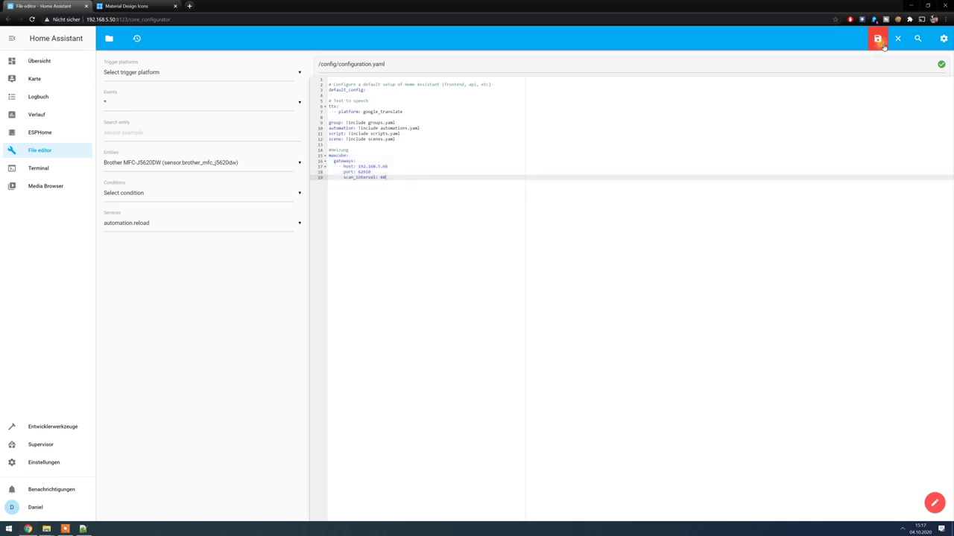
{"action": "left_click", "coordinate": [877, 38]}
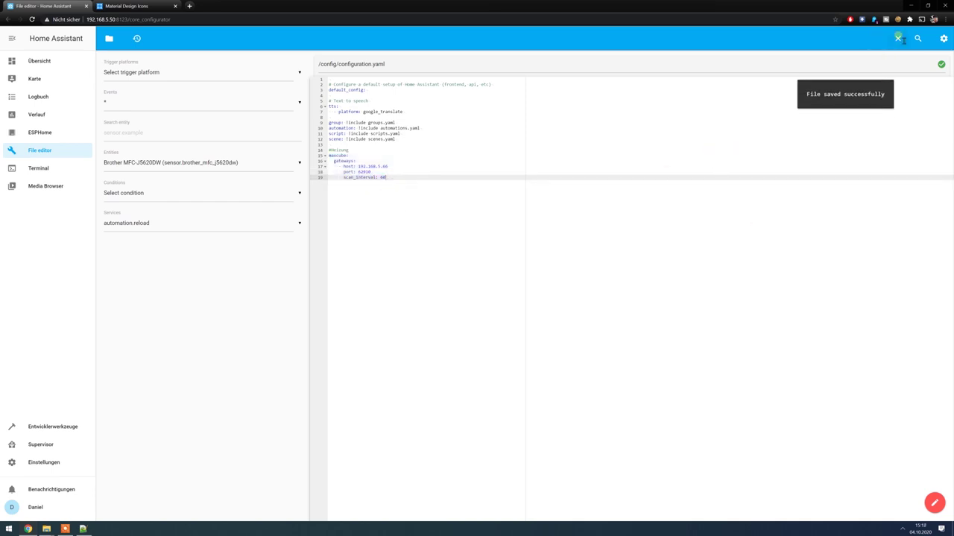
Step: Run the configuration check in the server controls and restart Home Assistant
{"action": "left_click", "coordinate": [49, 464]}
{"action": "scroll", "coordinate": [568, 405], "scroll_direction": "down", "scroll_amount": 2}
{"action": "left_click", "coordinate": [550, 410]}
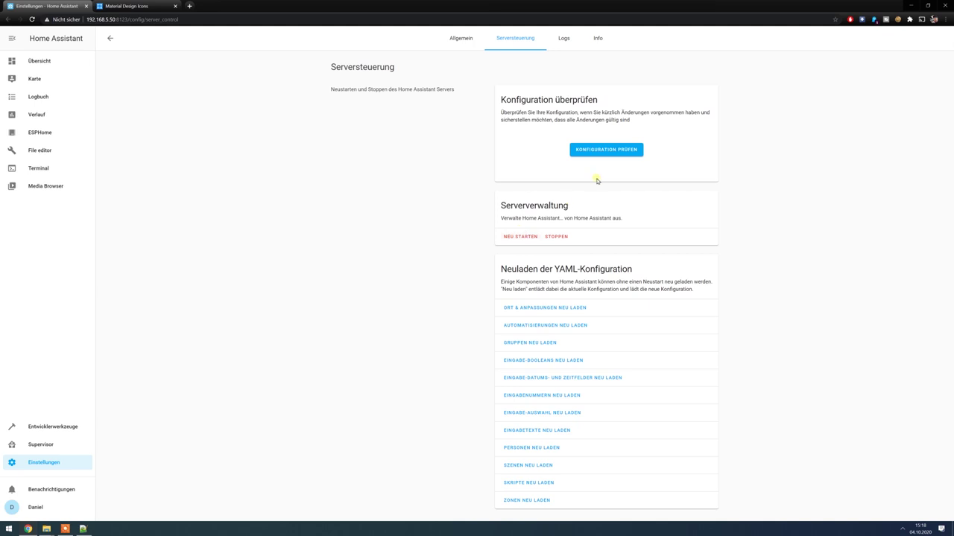
{"action": "left_click", "coordinate": [606, 151]}
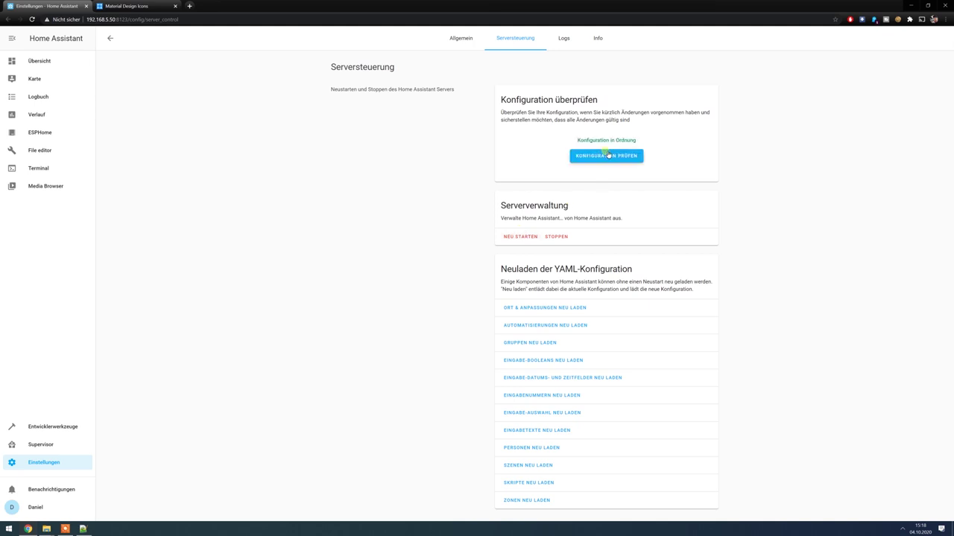
{"action": "left_click_drag", "start_coordinate": [575, 151], "coordinate": [663, 141]}
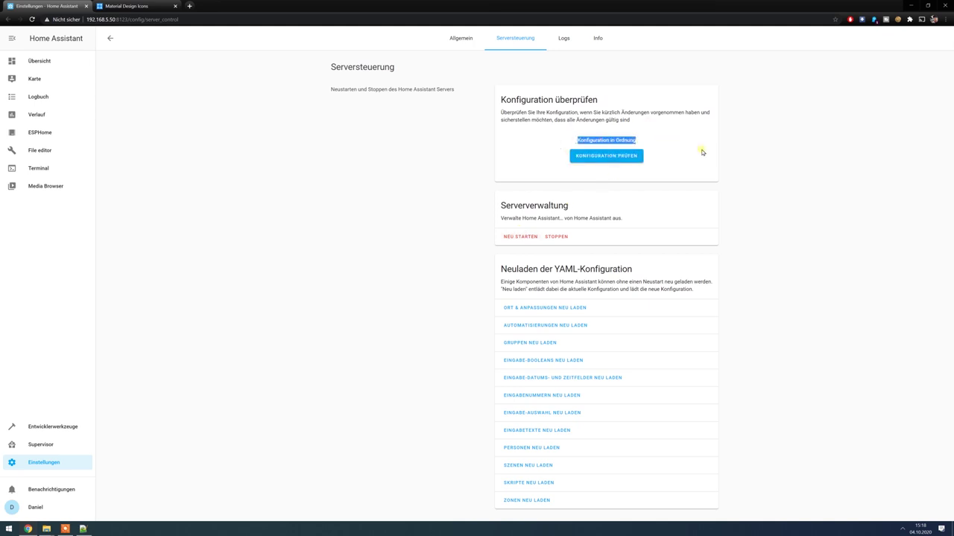
{"action": "left_click", "coordinate": [579, 156]}
{"action": "left_click", "coordinate": [600, 156]}
{"action": "left_click", "coordinate": [623, 157]}
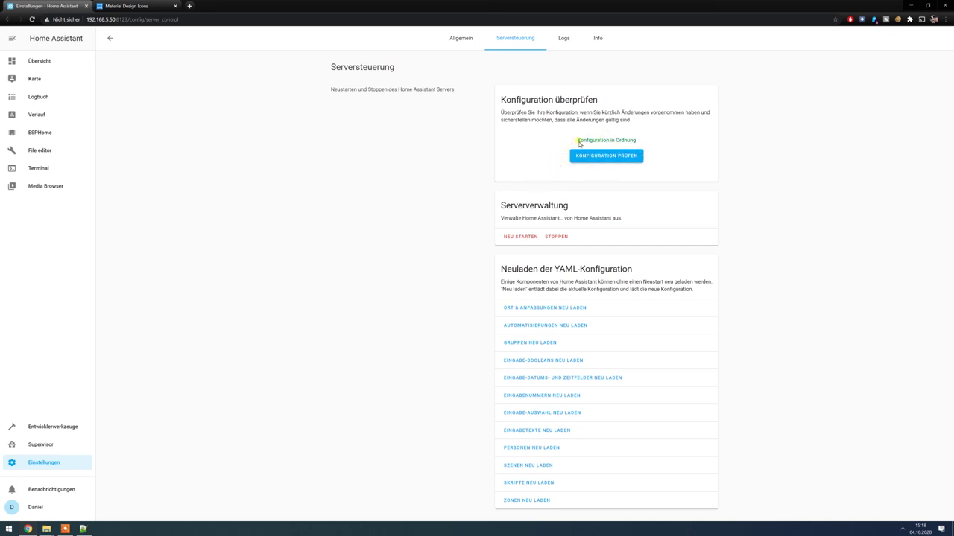
{"action": "left_click", "coordinate": [520, 238]}
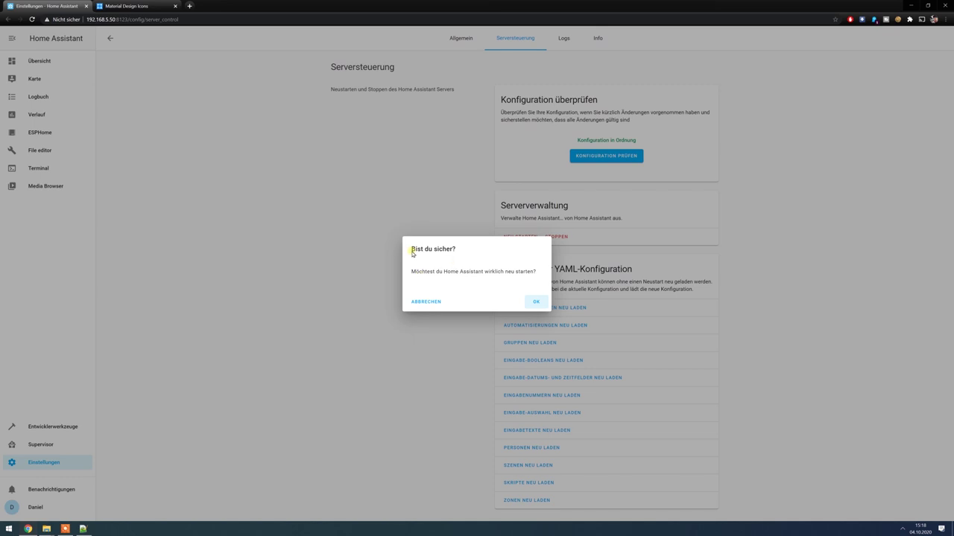
{"action": "left_click", "coordinate": [538, 302]}
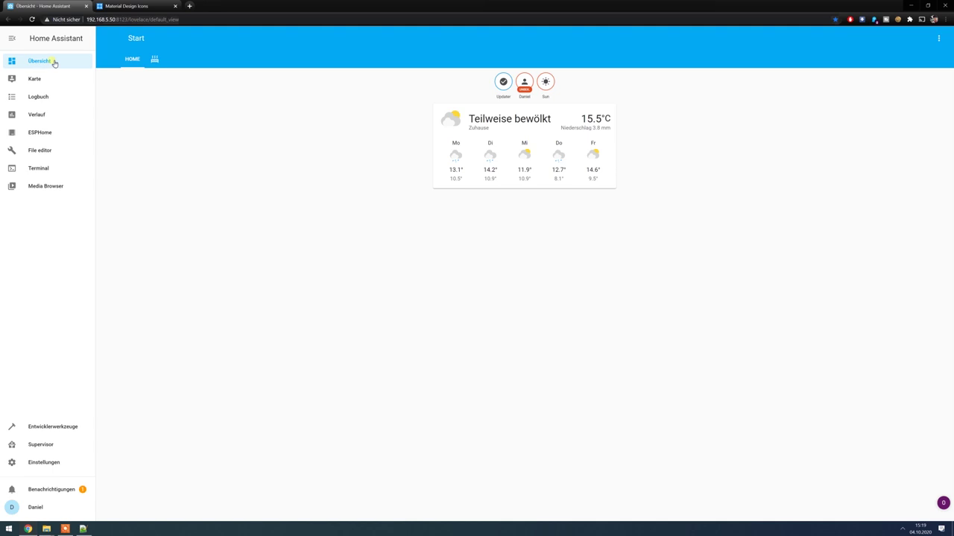
Step: Follow the notification about newly discovered devices to the integrations and view the list of devices
{"action": "left_click", "coordinate": [79, 493]}
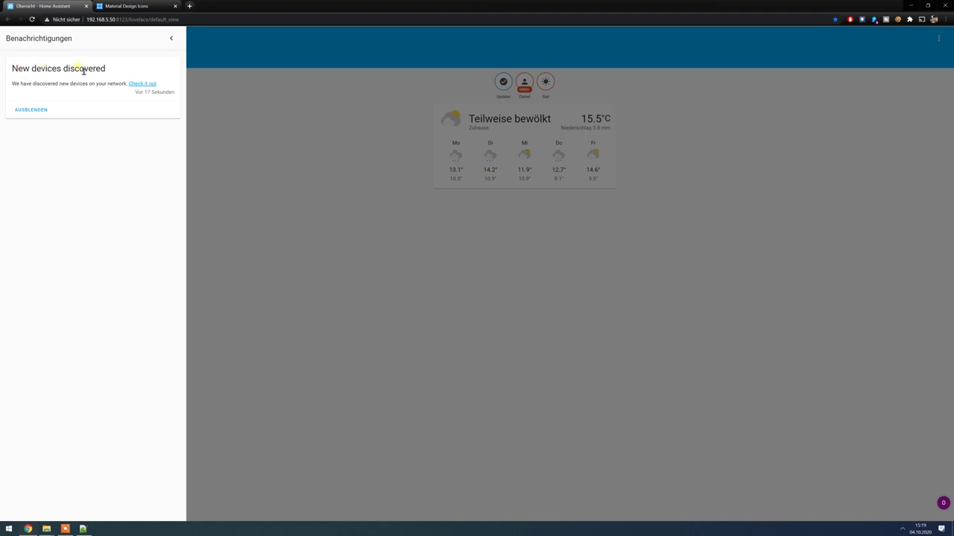
{"action": "left_click", "coordinate": [145, 84]}
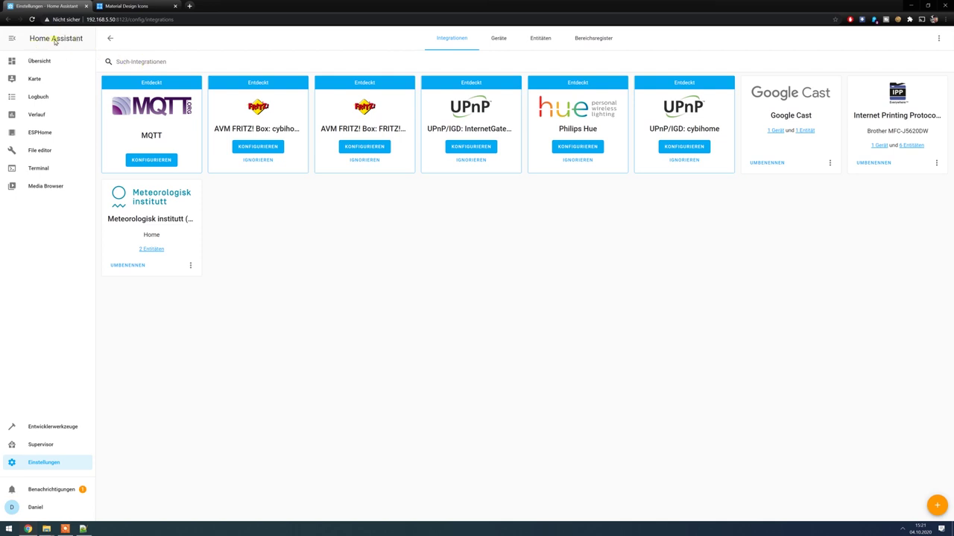
{"action": "left_click", "coordinate": [505, 45]}
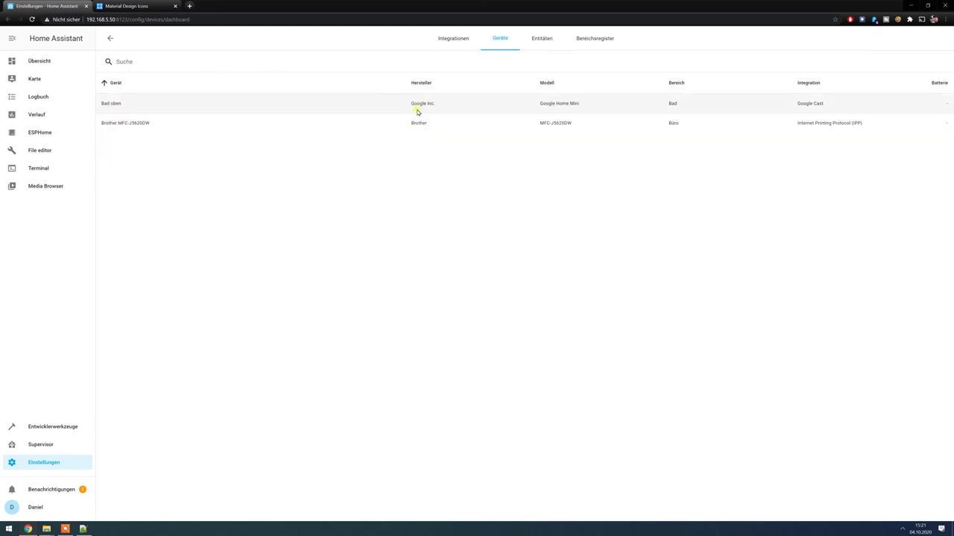
Step: Sort the entities list by Entitäts-ID and examine the climate entities of the heating system
{"action": "left_click", "coordinate": [553, 46]}
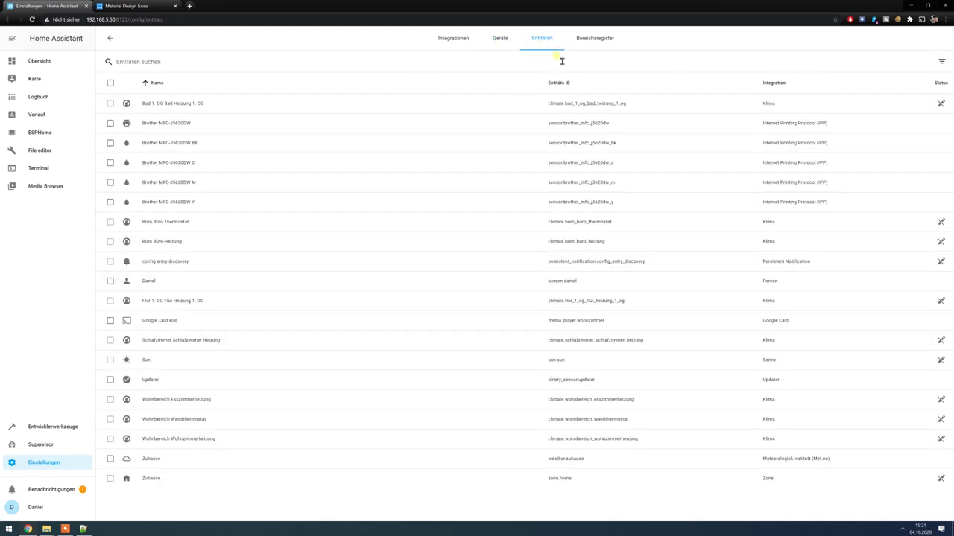
{"action": "left_click", "coordinate": [562, 85]}
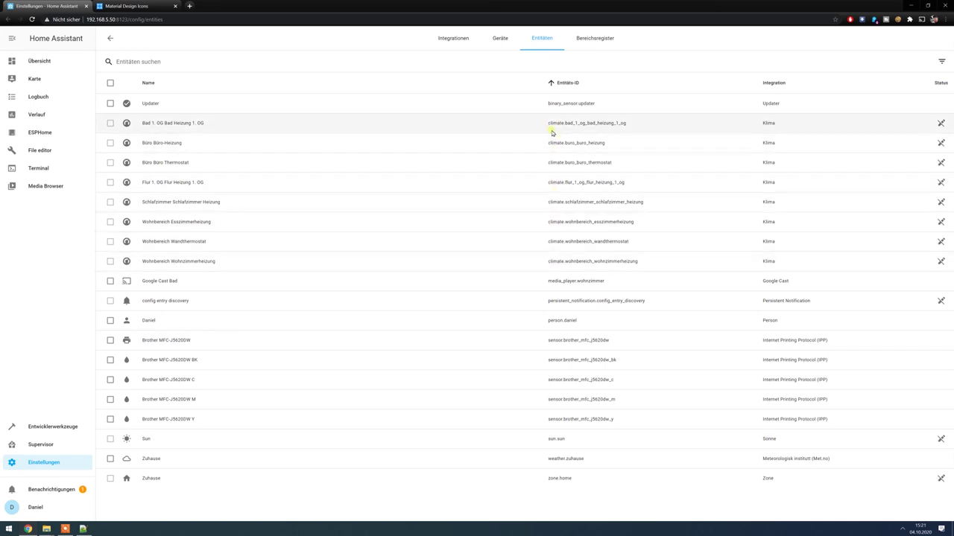
{"action": "left_click_drag", "start_coordinate": [549, 125], "coordinate": [570, 129]}
{"action": "left_click", "coordinate": [560, 129]}
{"action": "left_click", "coordinate": [530, 164]}
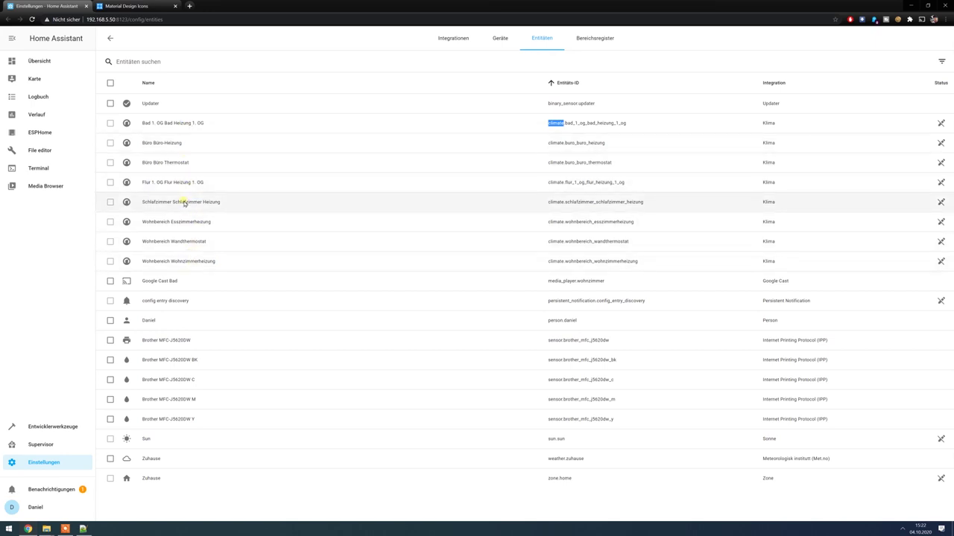
Step: Examine the Büro Büro Thermostat entity's temperatures and its available Aktion and Voreinstellung options, leaving them as they are
{"action": "left_click", "coordinate": [164, 165]}
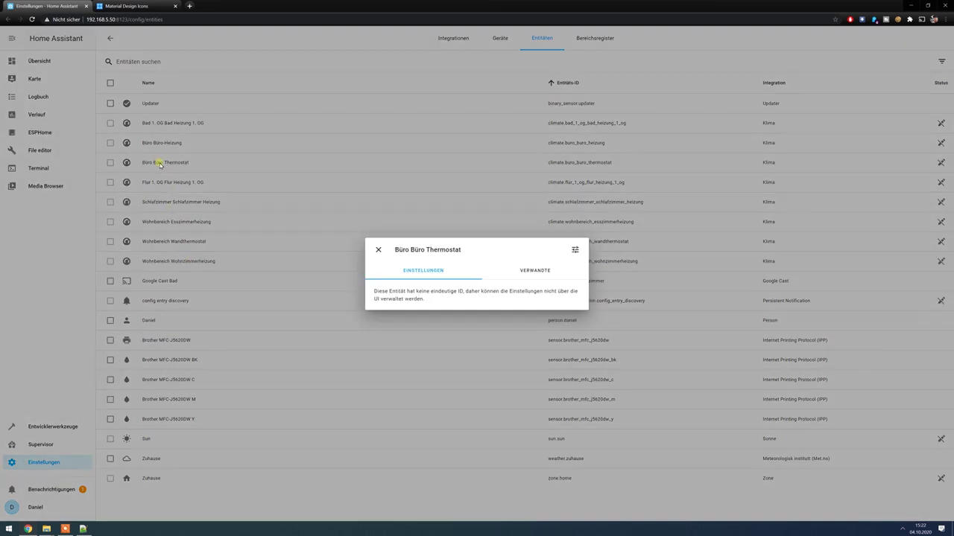
{"action": "left_click", "coordinate": [574, 250]}
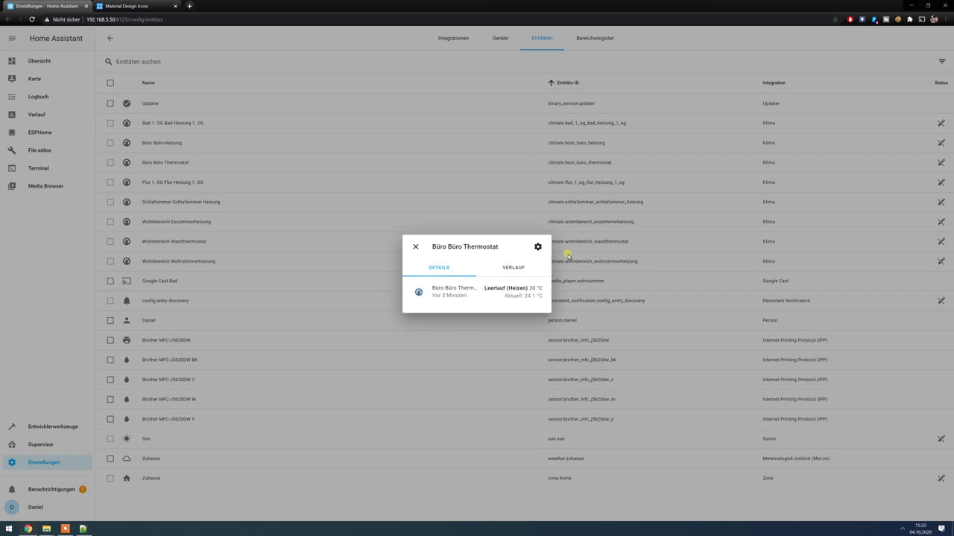
{"action": "left_click_drag", "start_coordinate": [484, 288], "coordinate": [548, 291]}
{"action": "left_click_drag", "start_coordinate": [503, 252], "coordinate": [543, 261]}
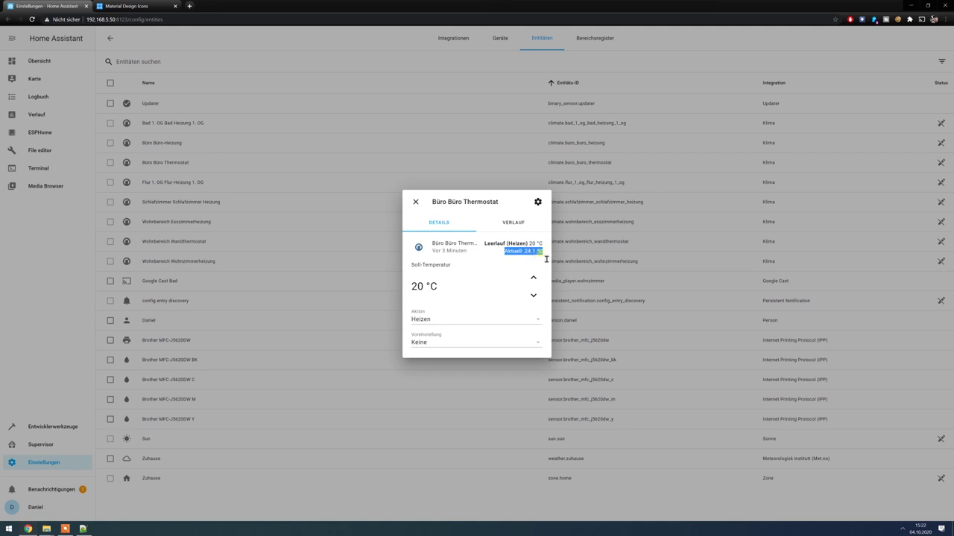
{"action": "left_click", "coordinate": [446, 320]}
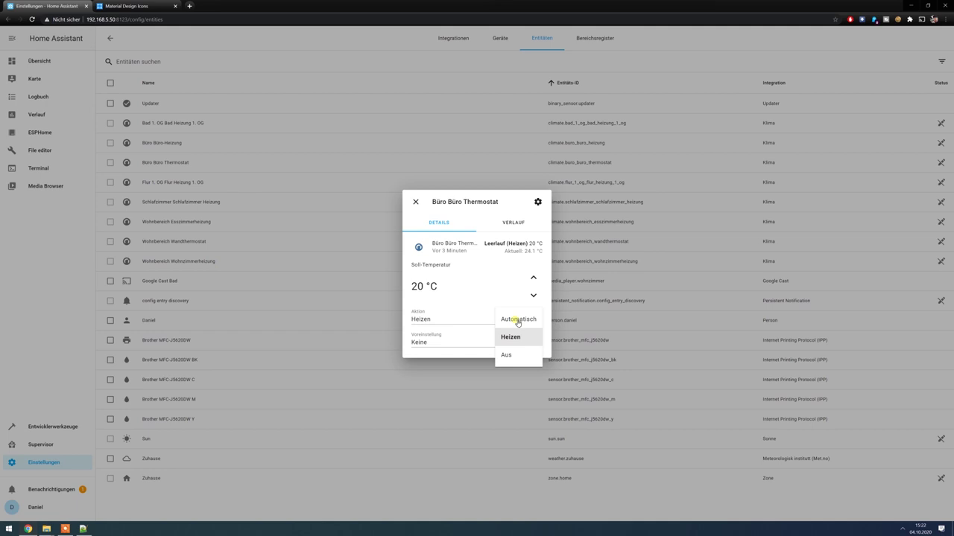
{"action": "left_click", "coordinate": [432, 342]}
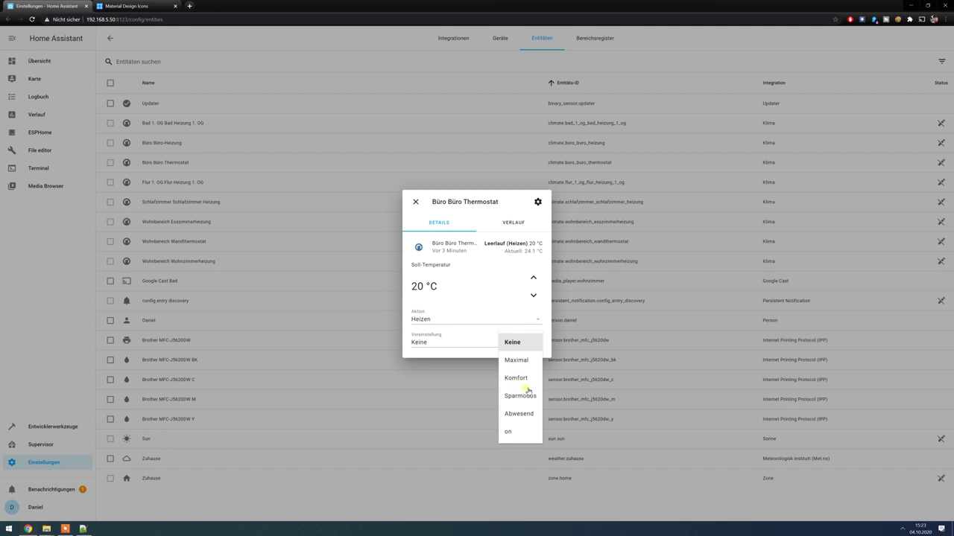
{"action": "left_click", "coordinate": [513, 445]}
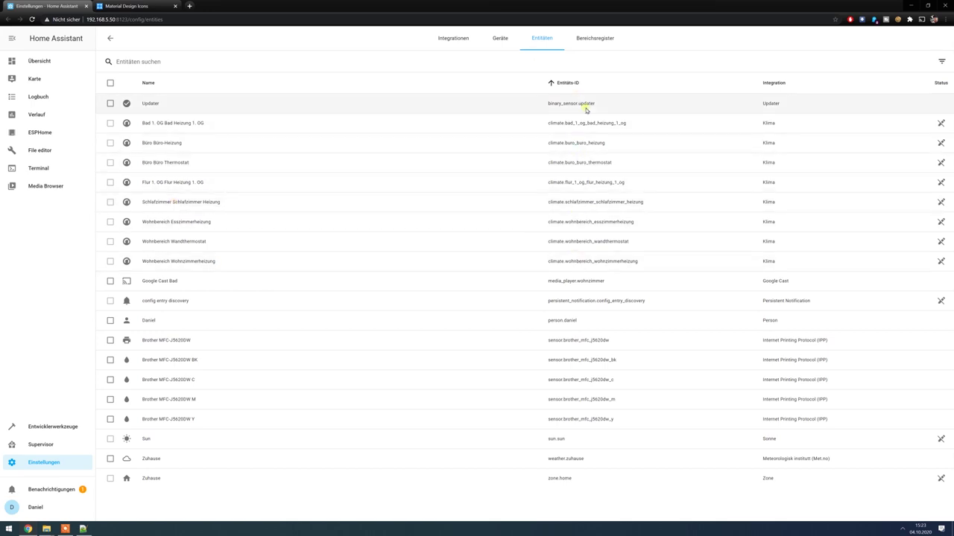
Step: Open the Heizung view of the overview dashboard in editing mode
{"action": "left_click", "coordinate": [41, 61]}
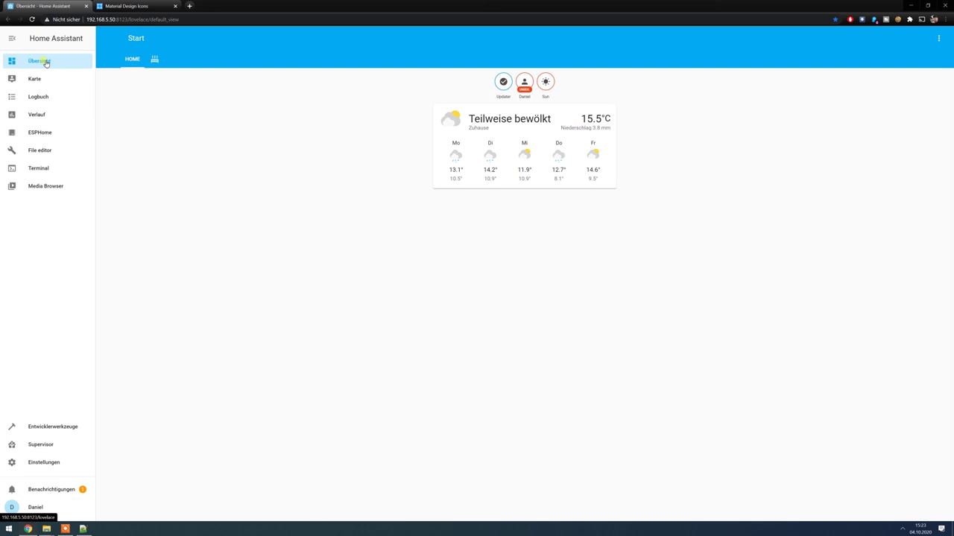
{"action": "left_click", "coordinate": [156, 59]}
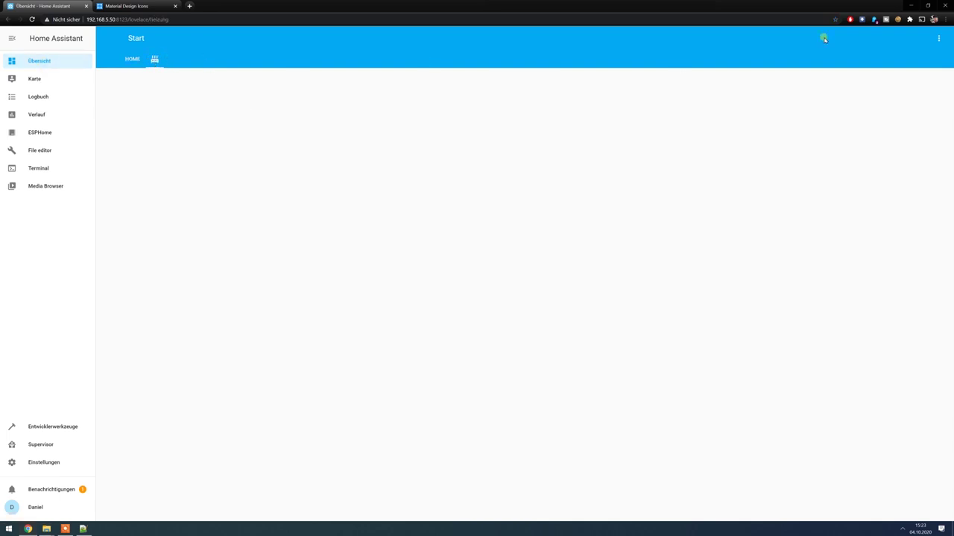
{"action": "left_click", "coordinate": [940, 41]}
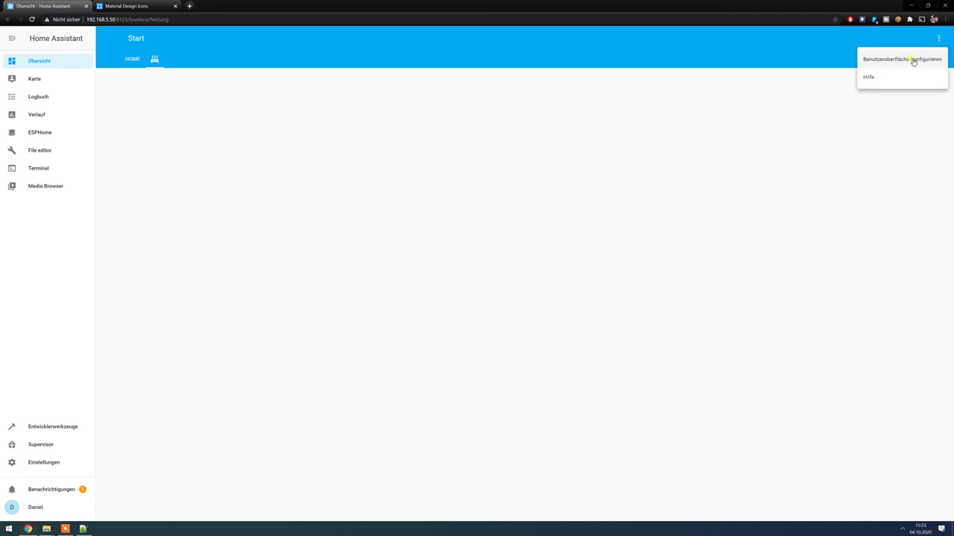
{"action": "left_click", "coordinate": [913, 61]}
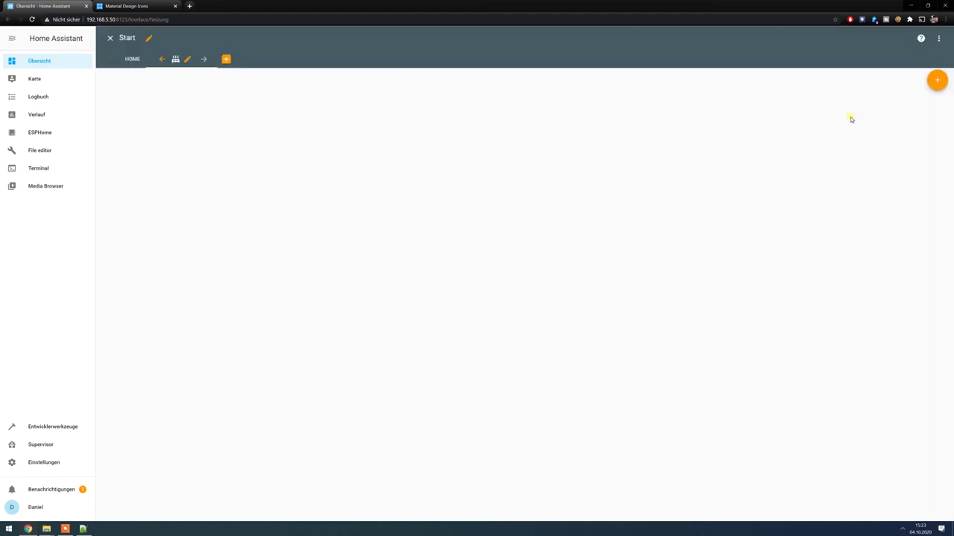
Step: Add a Thermostat card to the Heizung view
{"action": "left_click", "coordinate": [939, 82]}
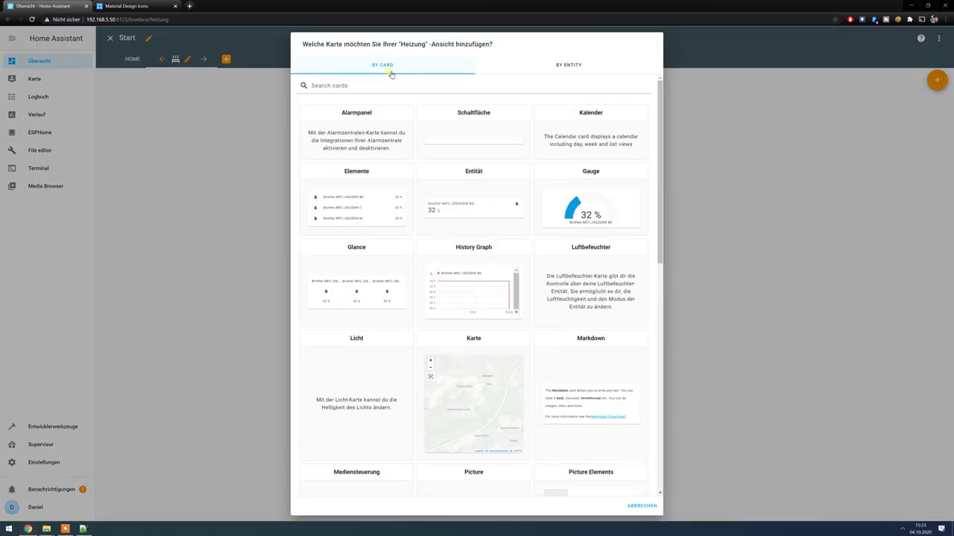
{"action": "scroll", "coordinate": [424, 132], "scroll_direction": "down", "scroll_amount": 2}
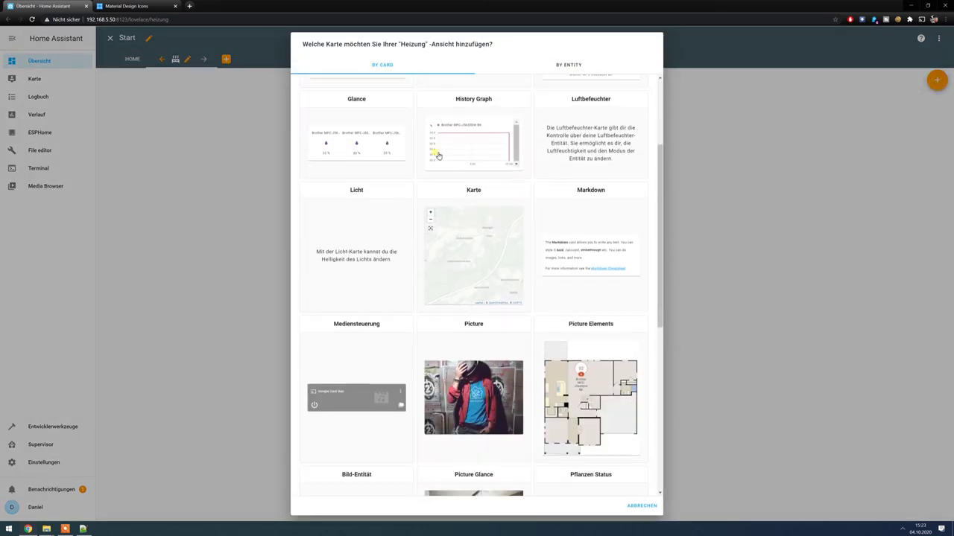
{"action": "scroll", "coordinate": [438, 156], "scroll_direction": "down", "scroll_amount": 5}
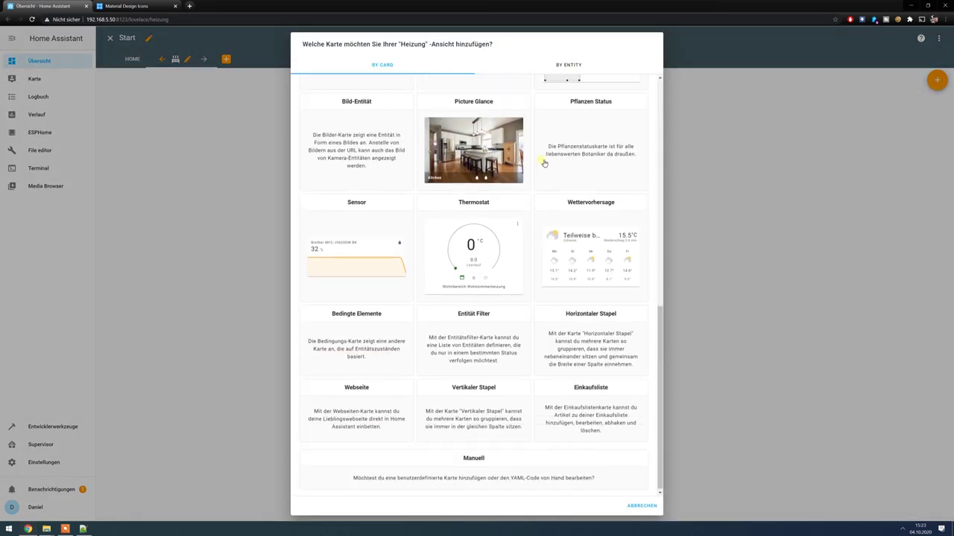
{"action": "left_click", "coordinate": [474, 258]}
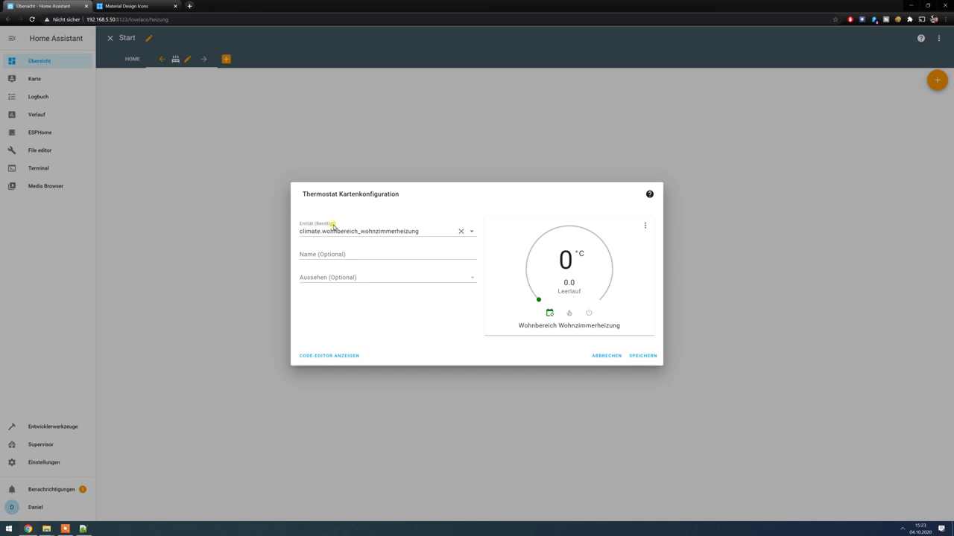
Step: Assign the Büro Büro Thermostat entity (climate.buro_buro_thermostat) to the thermostat card and name the card "Büro"
{"action": "left_click_drag", "start_coordinate": [434, 236], "coordinate": [283, 234]}
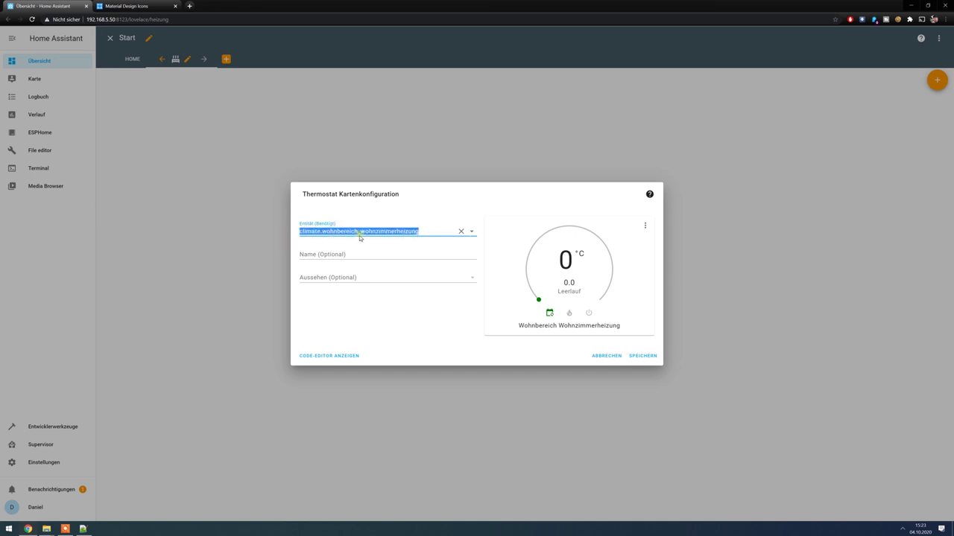
{"action": "left_click", "coordinate": [432, 235]}
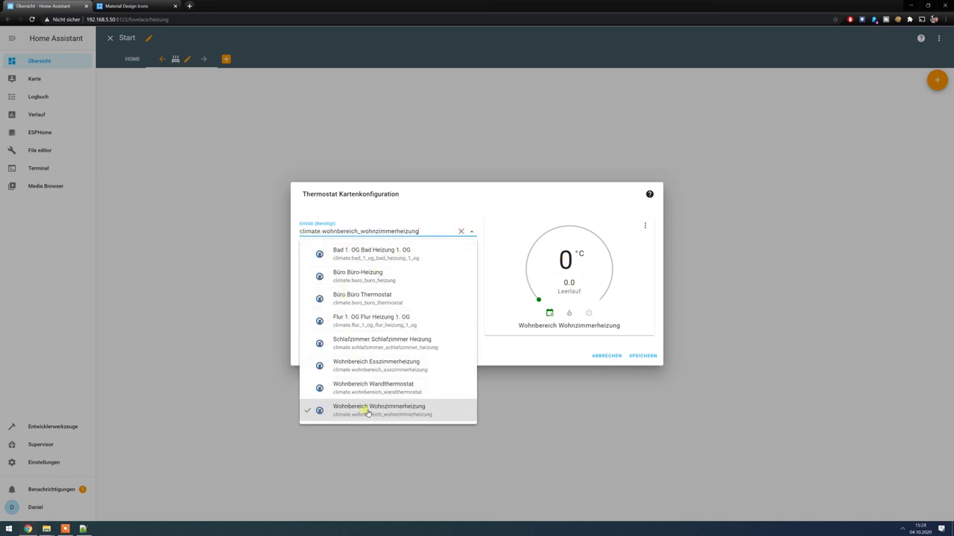
{"action": "left_click", "coordinate": [362, 298]}
{"action": "left_click", "coordinate": [341, 257]}
{"action": "type", "text": "Büro"}
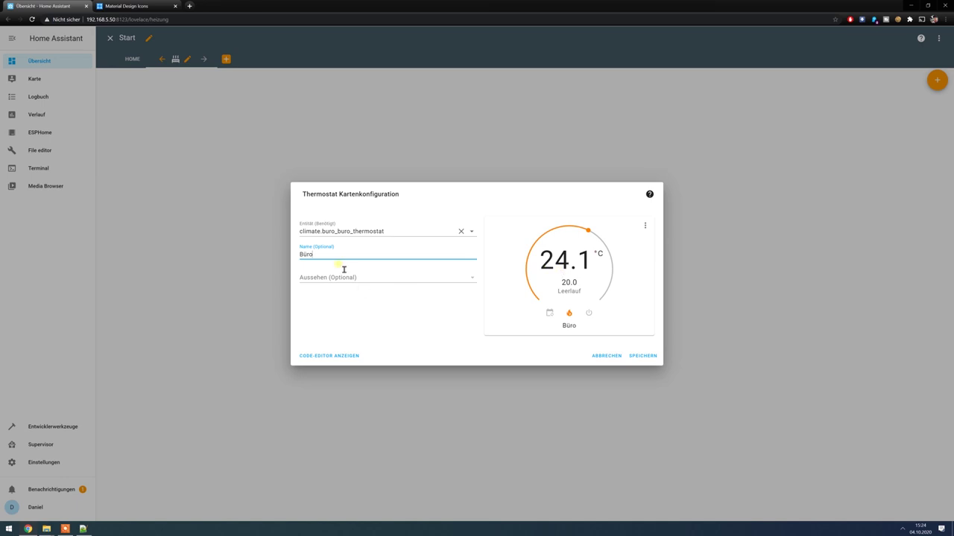
Step: Save the Büro thermostat card and add a second Thermostat card to the Heizung view
{"action": "left_click", "coordinate": [643, 356]}
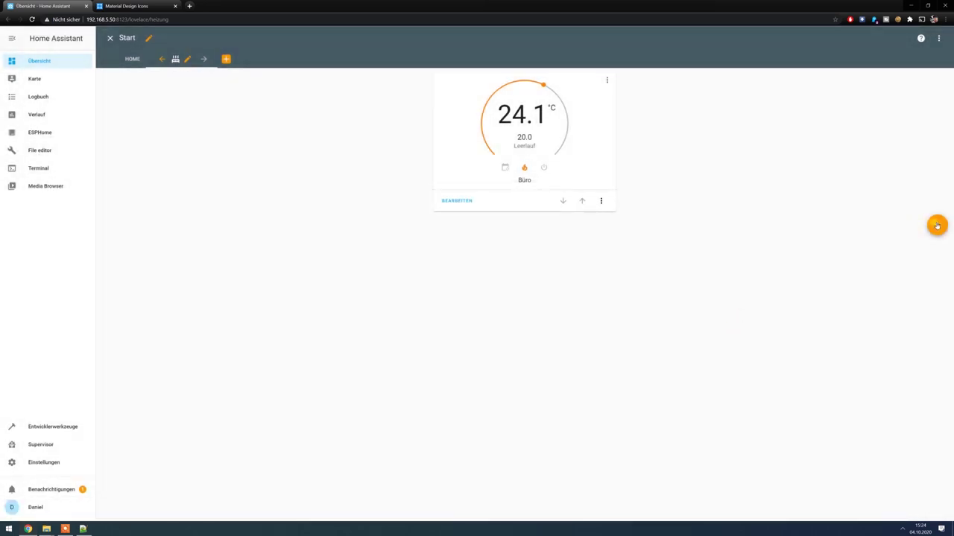
{"action": "left_click", "coordinate": [937, 225]}
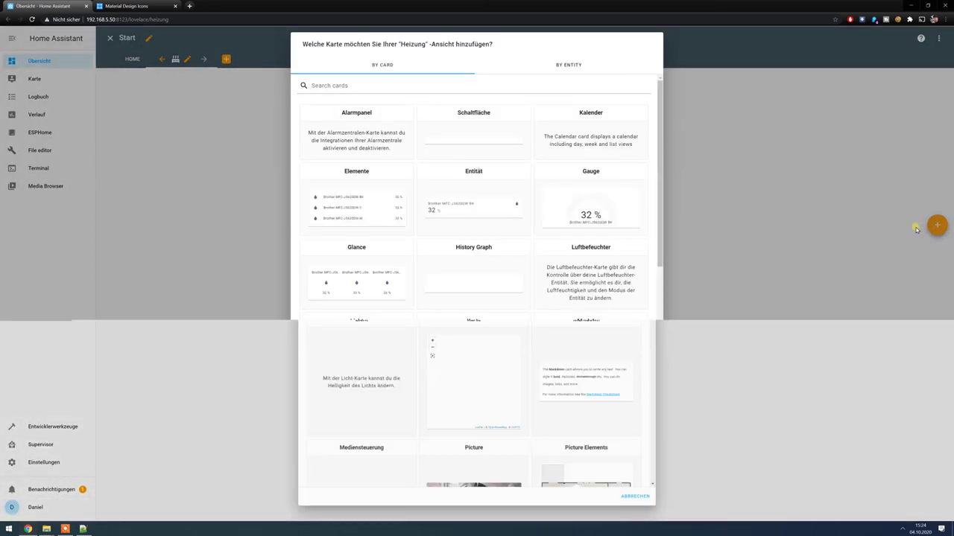
{"action": "scroll", "coordinate": [513, 286], "scroll_direction": "down", "scroll_amount": 3}
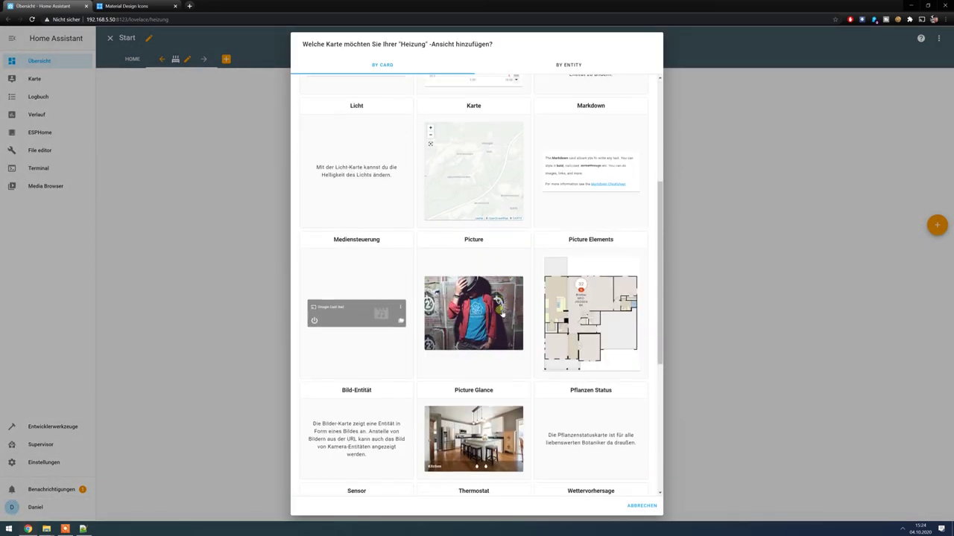
{"action": "scroll", "coordinate": [501, 312], "scroll_direction": "down", "scroll_amount": 3}
{"action": "left_click", "coordinate": [472, 316]}
Step: Assign the Schlafzimmer Schlafzimmer Heizung entity (climate.schlafzimmer_schlafzimmer_heizung) to the card, name it "Schlafzimmer" and save it
{"action": "left_click", "coordinate": [473, 233]}
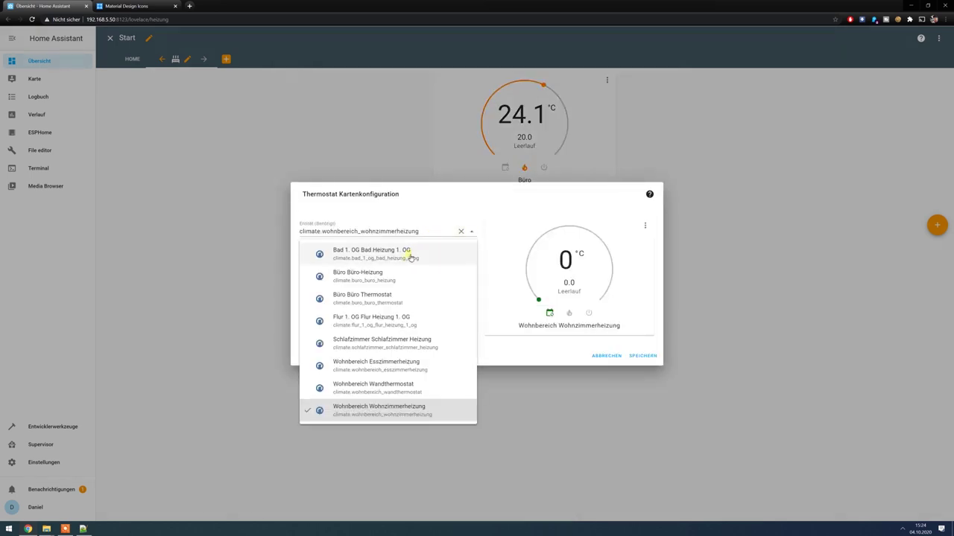
{"action": "left_click", "coordinate": [404, 347]}
{"action": "left_click", "coordinate": [350, 254]}
{"action": "type", "text": "Schlafzimmer"}
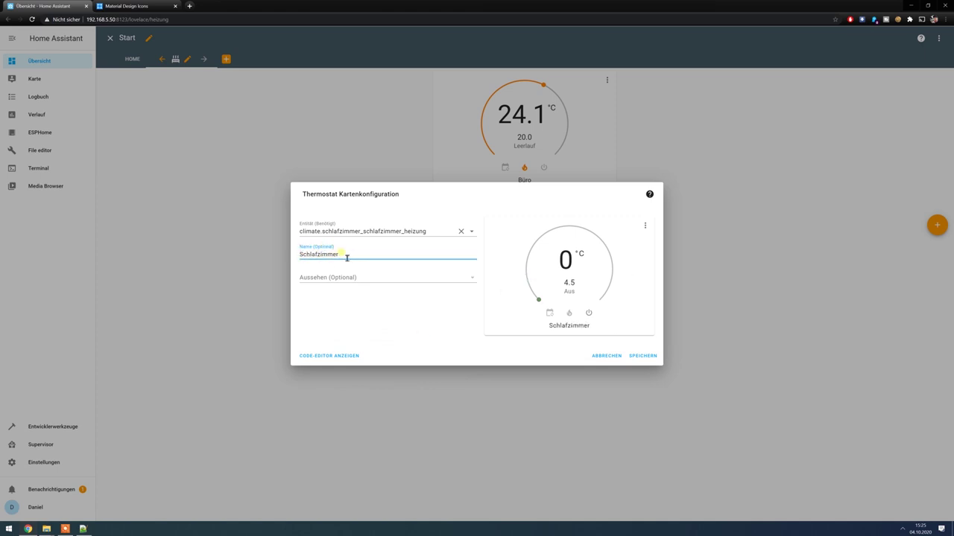
{"action": "left_click", "coordinate": [643, 356]}
Step: Add and save a third Thermostat card named "Wohnbereich" for the Wohnbereich Wandthermostat entity (climate.wohnbereich_wandthermostat)
{"action": "left_click", "coordinate": [936, 224]}
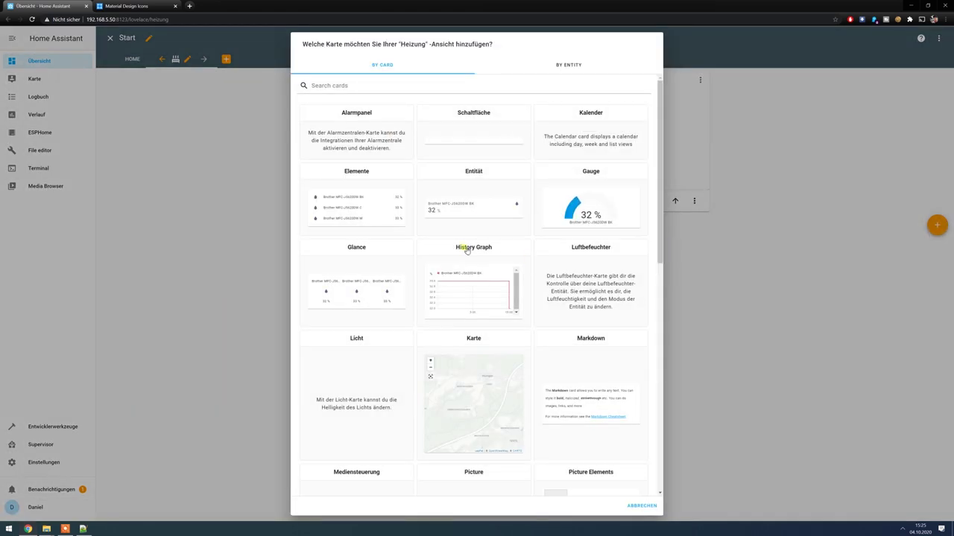
{"action": "scroll", "coordinate": [474, 283], "scroll_direction": "down", "scroll_amount": 8}
{"action": "left_click", "coordinate": [468, 295]}
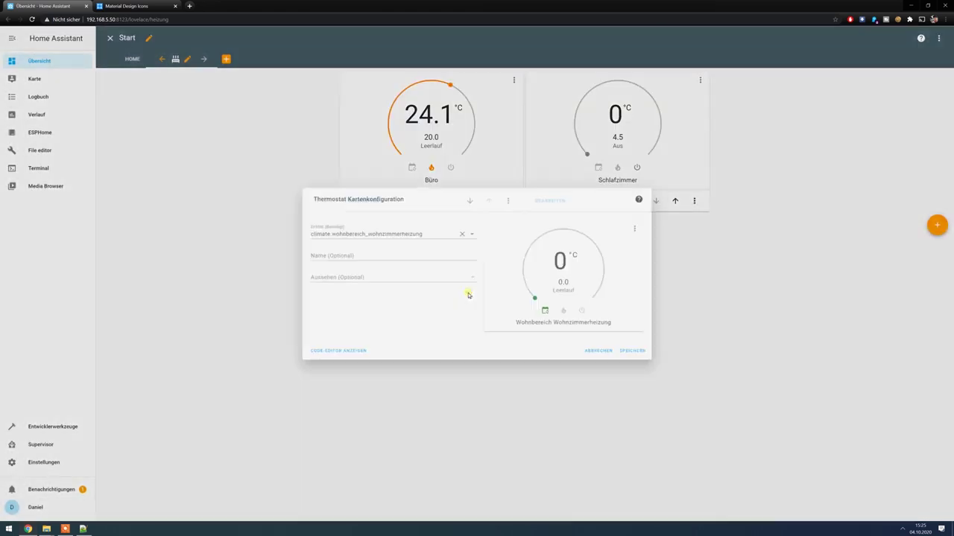
{"action": "left_click", "coordinate": [385, 257]}
{"action": "type", "text": "Wohnbereich"}
{"action": "left_click", "coordinate": [406, 233]}
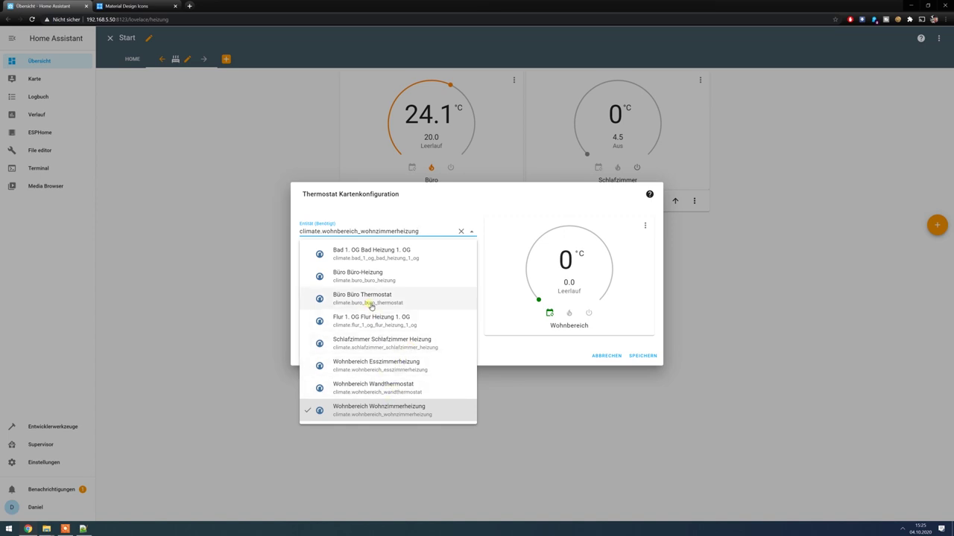
{"action": "left_click", "coordinate": [396, 388]}
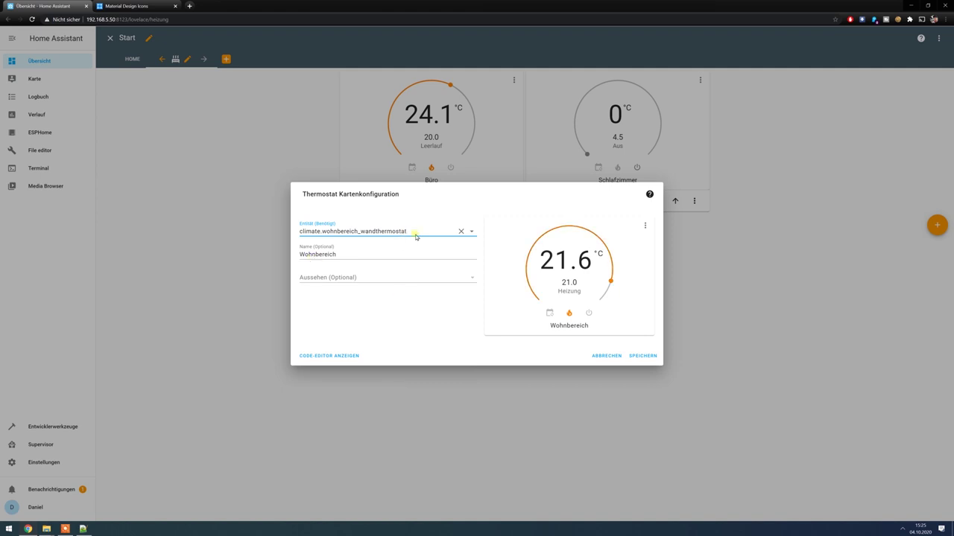
{"action": "left_click", "coordinate": [642, 357]}
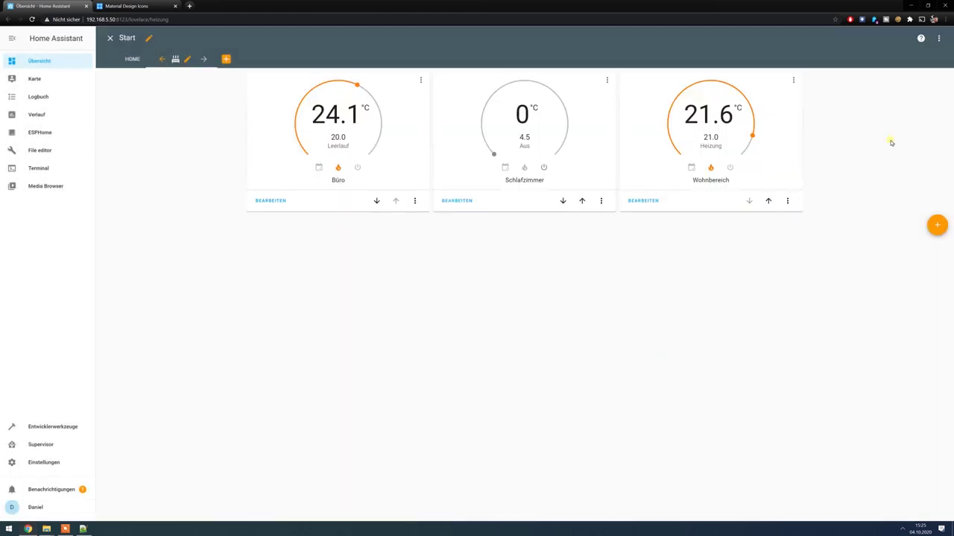
Step: Set the Büro thermostat's target temperature to 16.0 °C and switch the Wohnbereich thermostat off
{"action": "left_click_drag", "start_coordinate": [358, 87], "coordinate": [326, 82]}
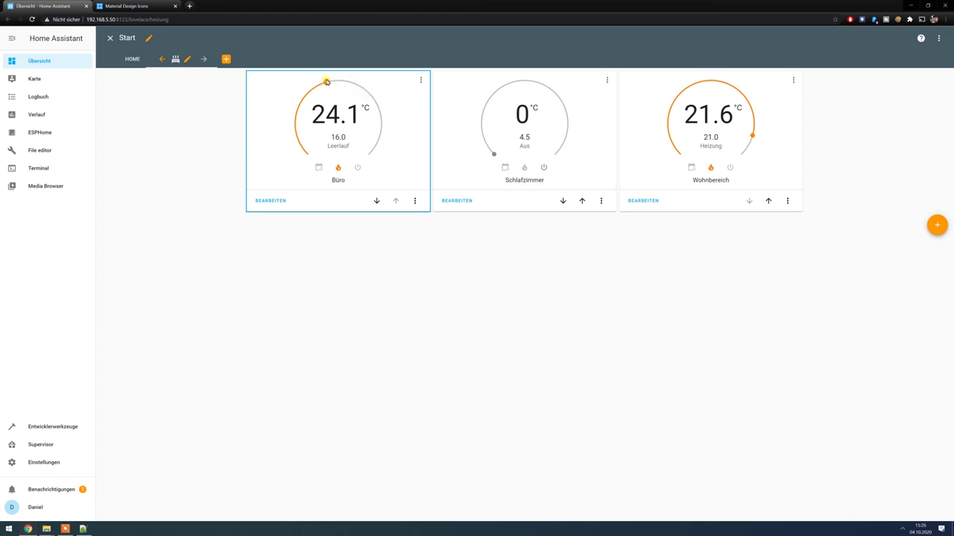
{"action": "left_click", "coordinate": [731, 169]}
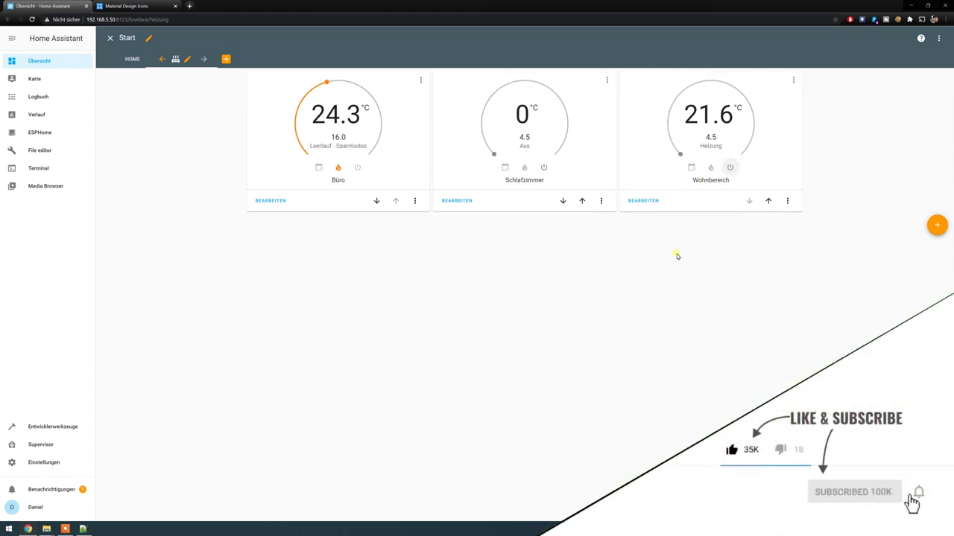